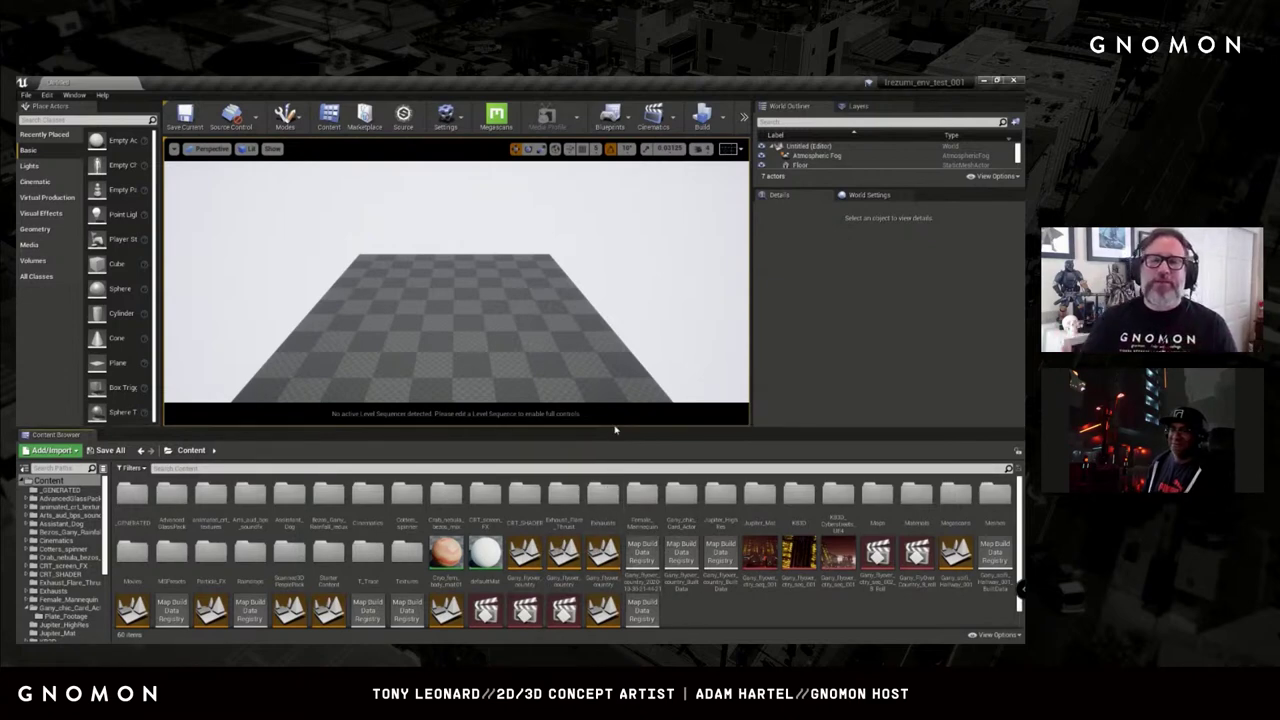
- Enlarge the Content Browser area and open the Main level
left_click_drag(615, 430, 617, 365)
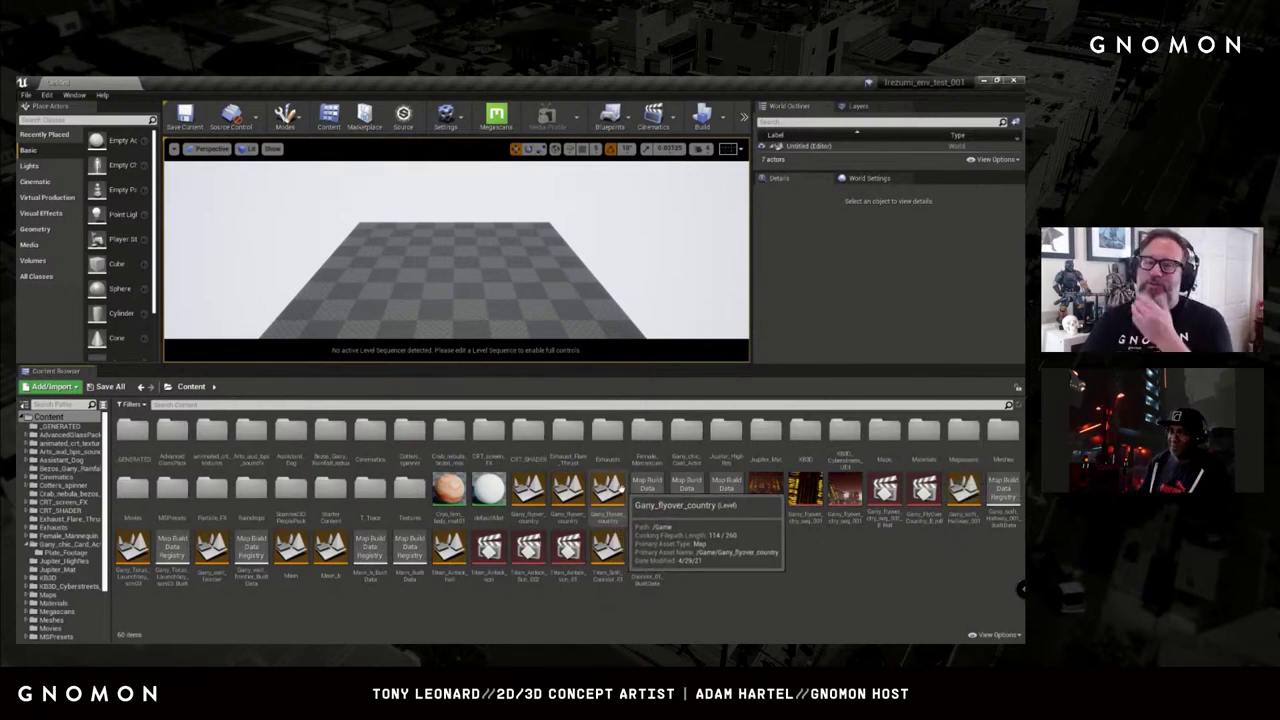
left_click(292, 550)
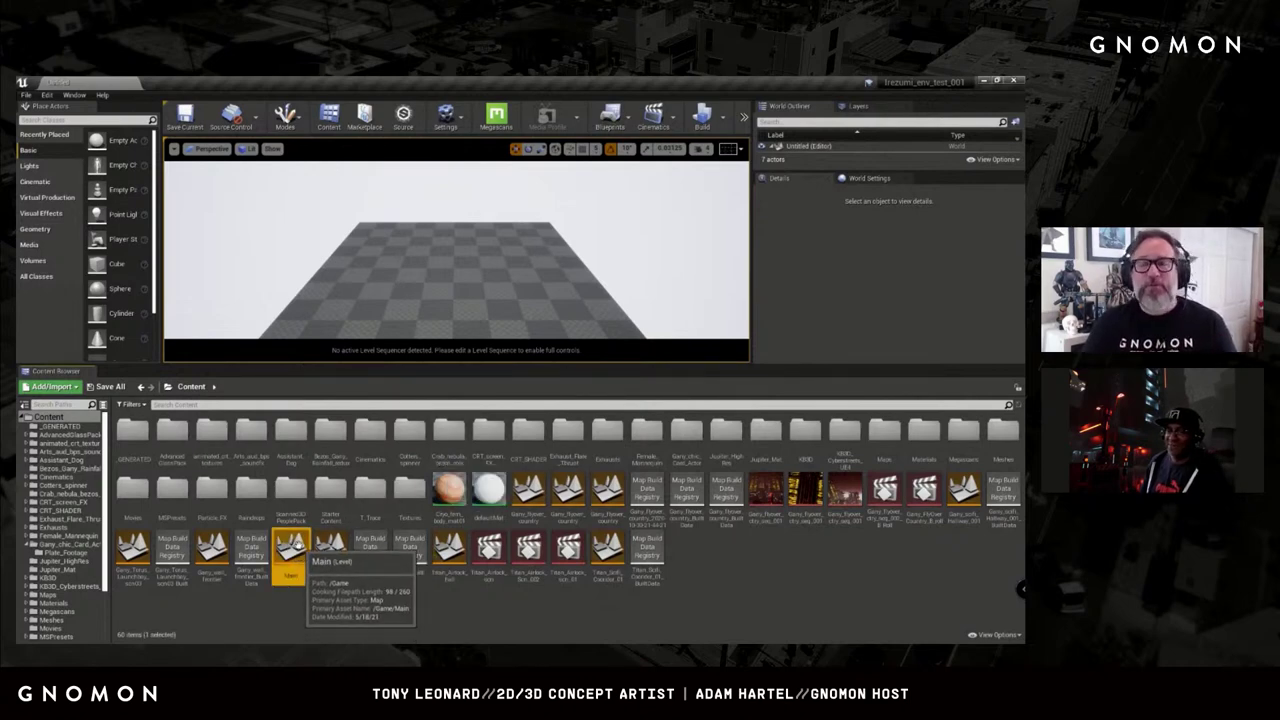
double_click(292, 550)
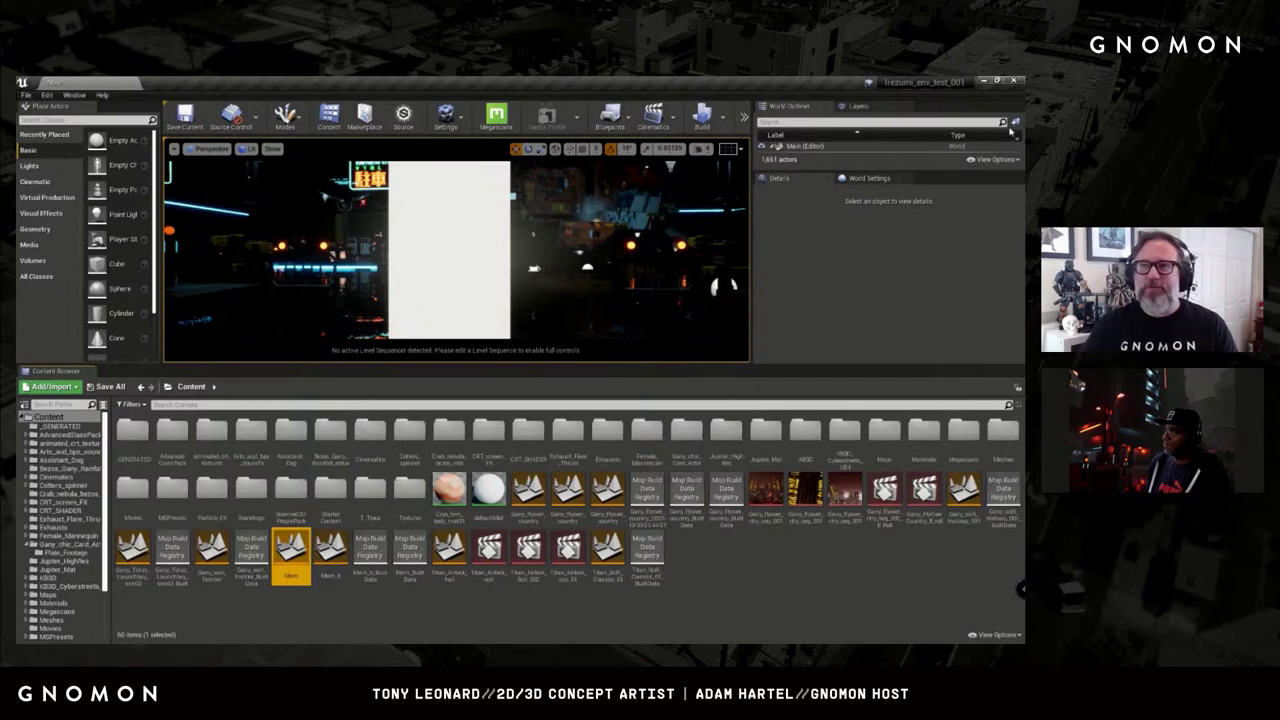
- Show the viewport full screen, approach the PARKING OK sign and turn on Game View to hide the editor icons
left_click(491, 273)
key("F11")
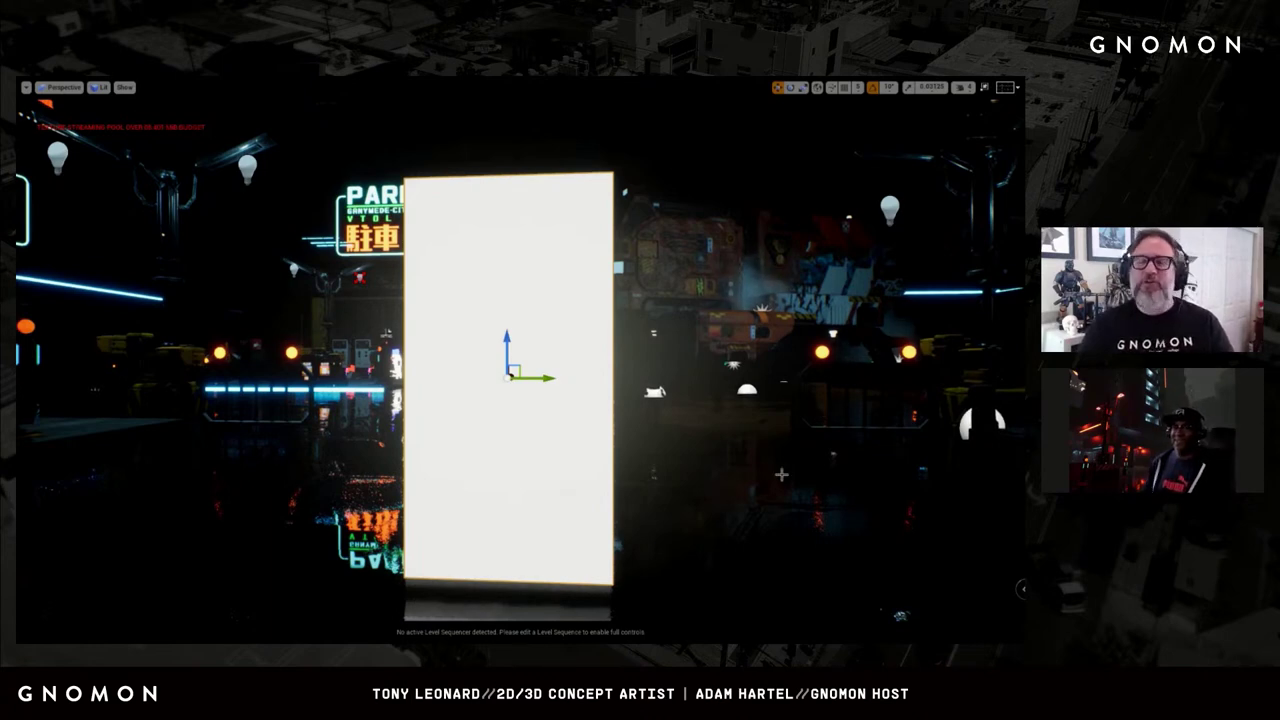
key("Up")
key("Left")
key("Up")
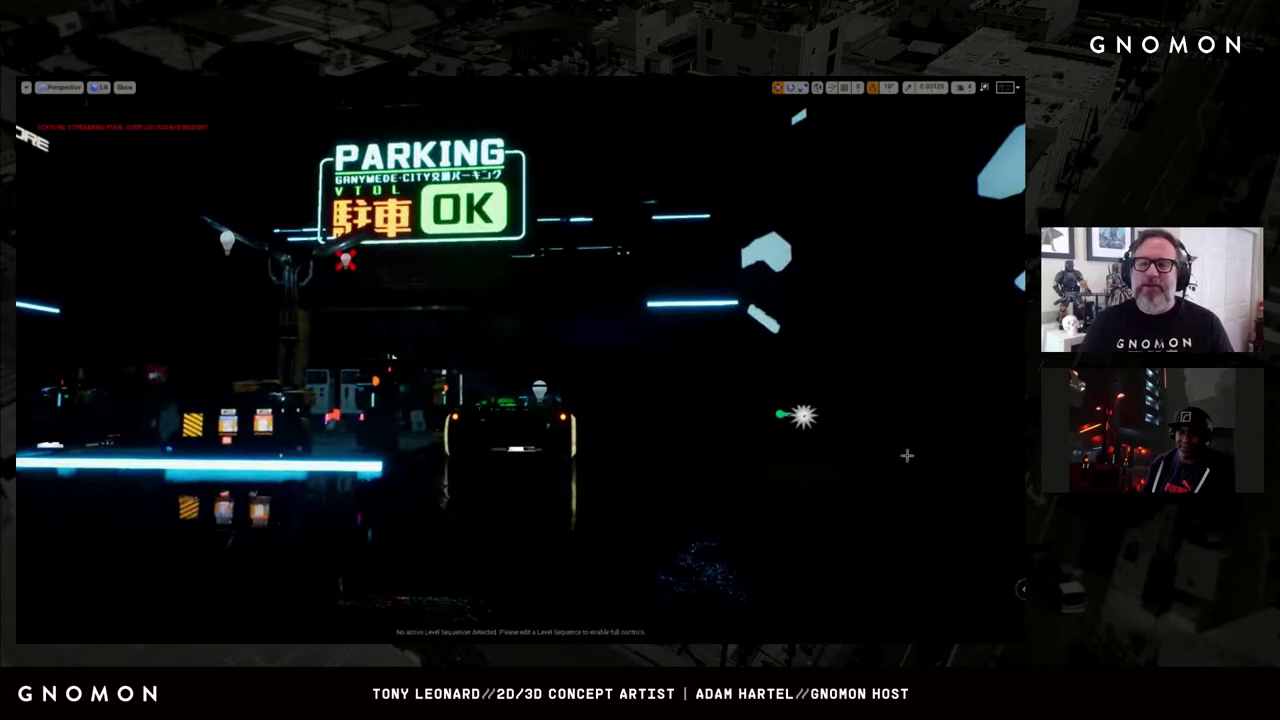
key("g")
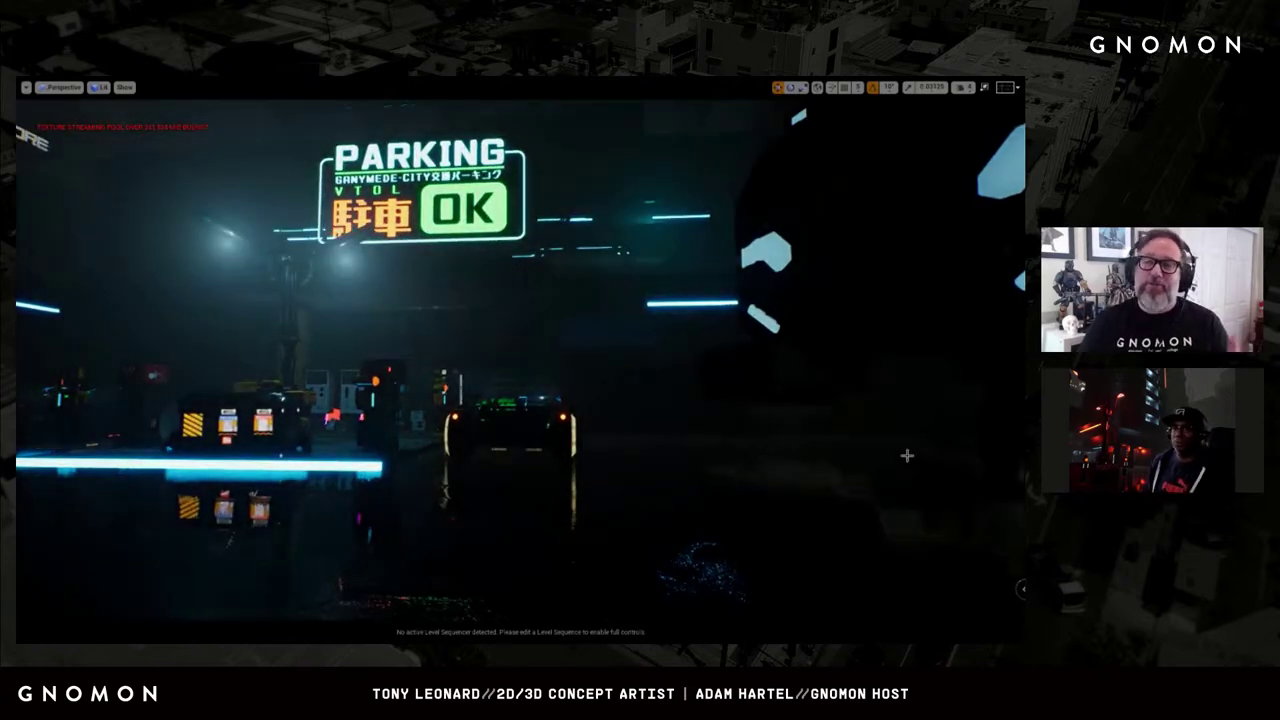
- Fly from the parking sign up through the city to examine the elevated platform with the group of figures
key("Up")
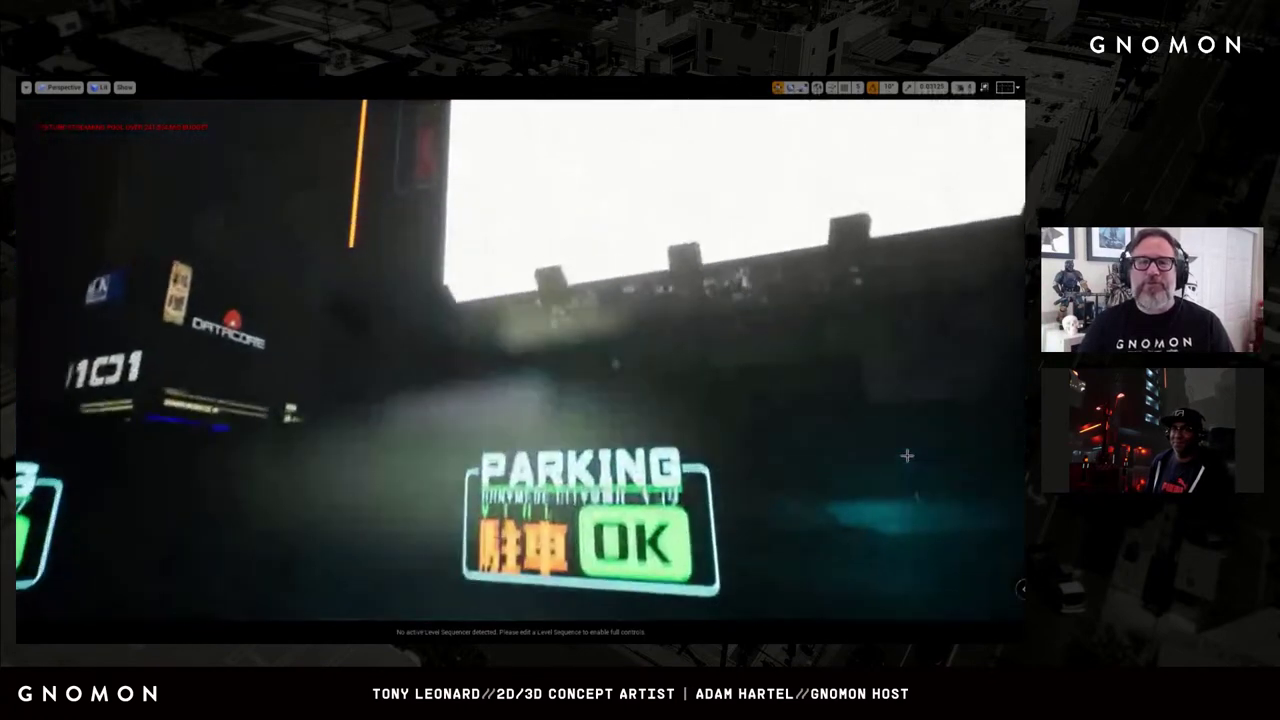
key("Up")
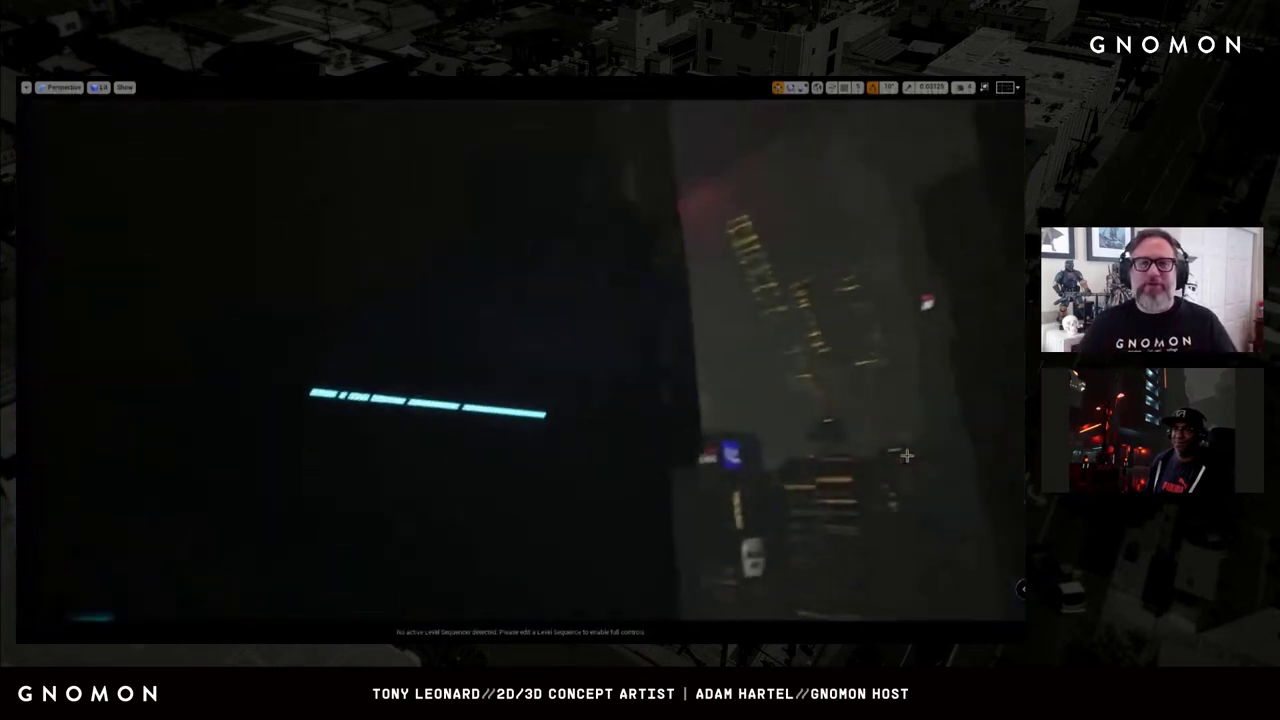
key("Up")
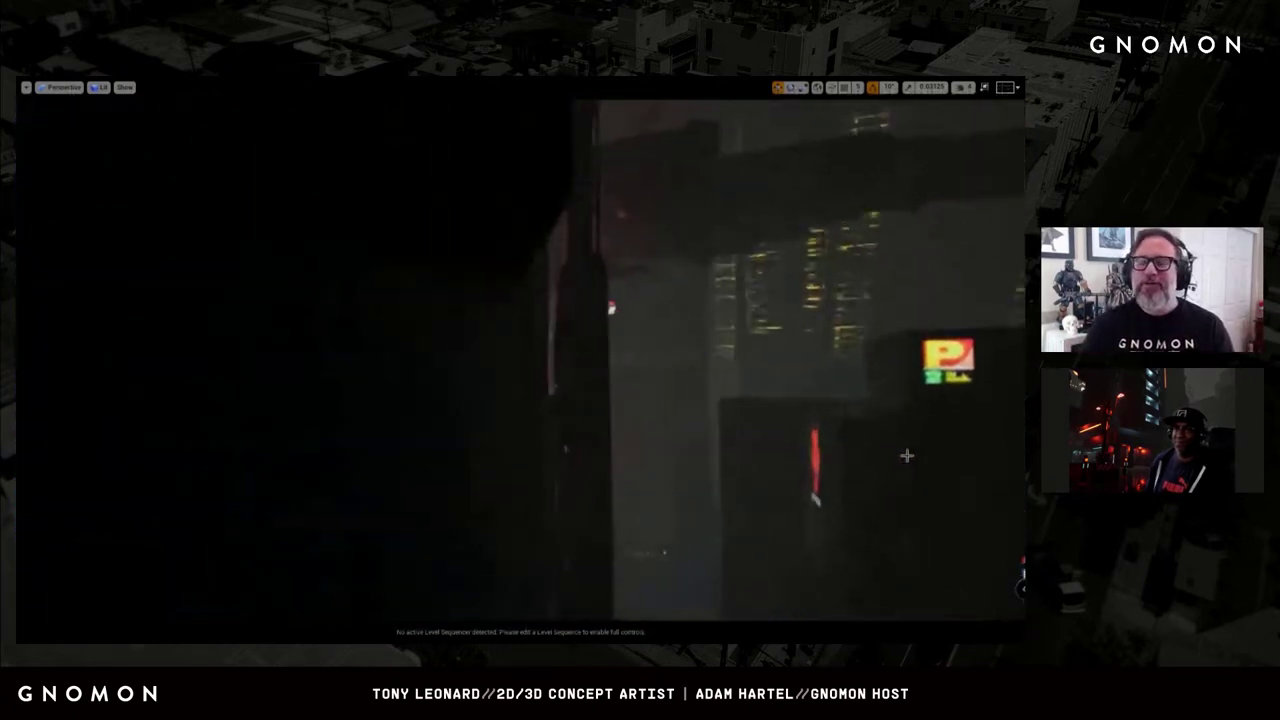
key("Up")
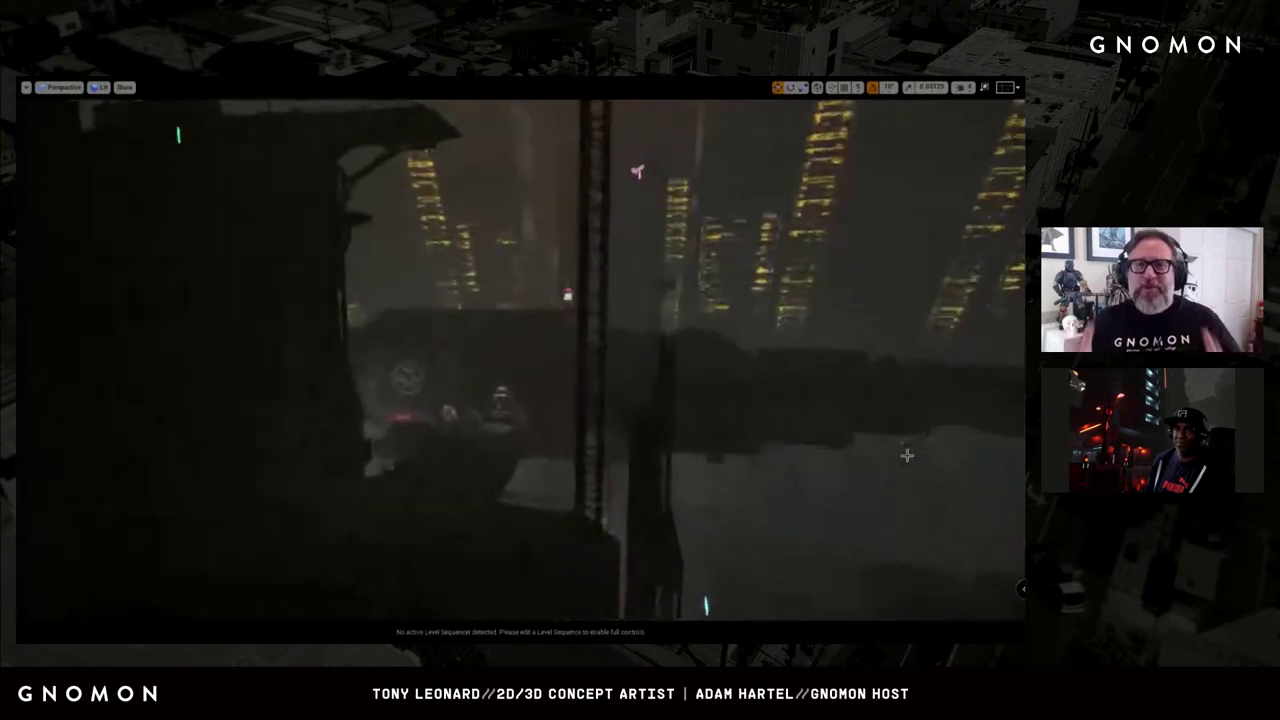
key("Up")
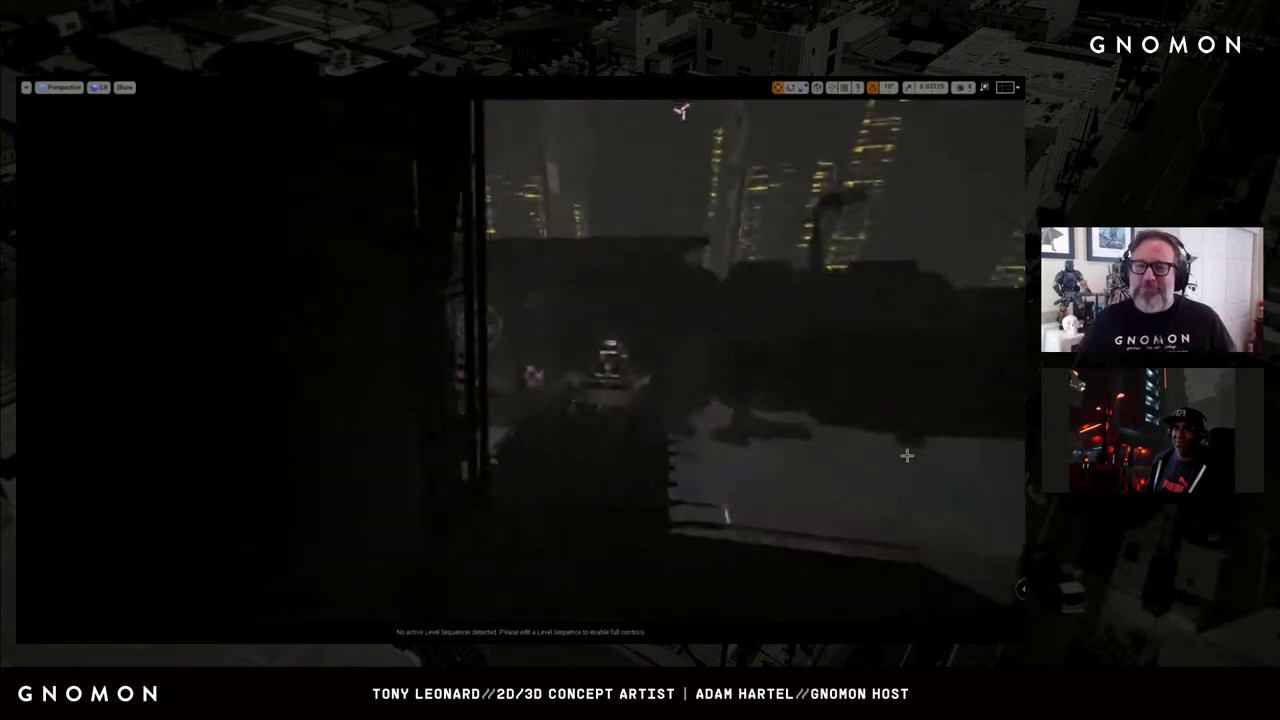
key("Up")
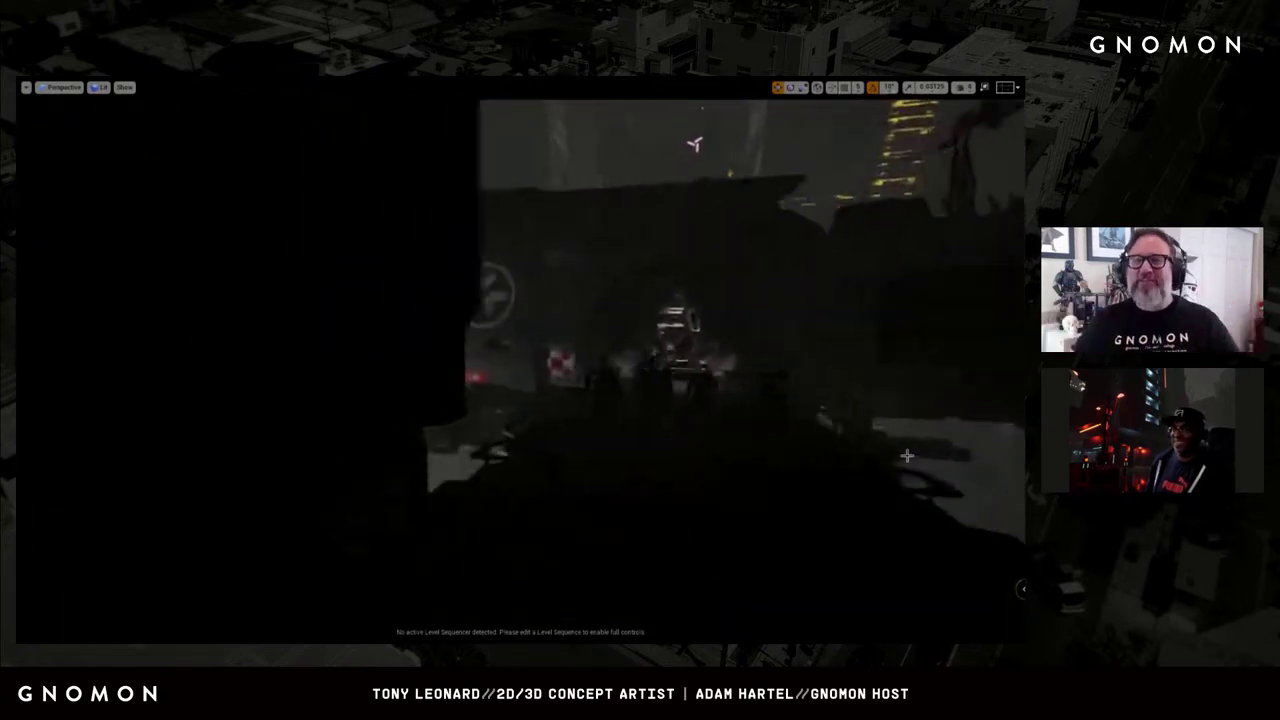
key("Up")
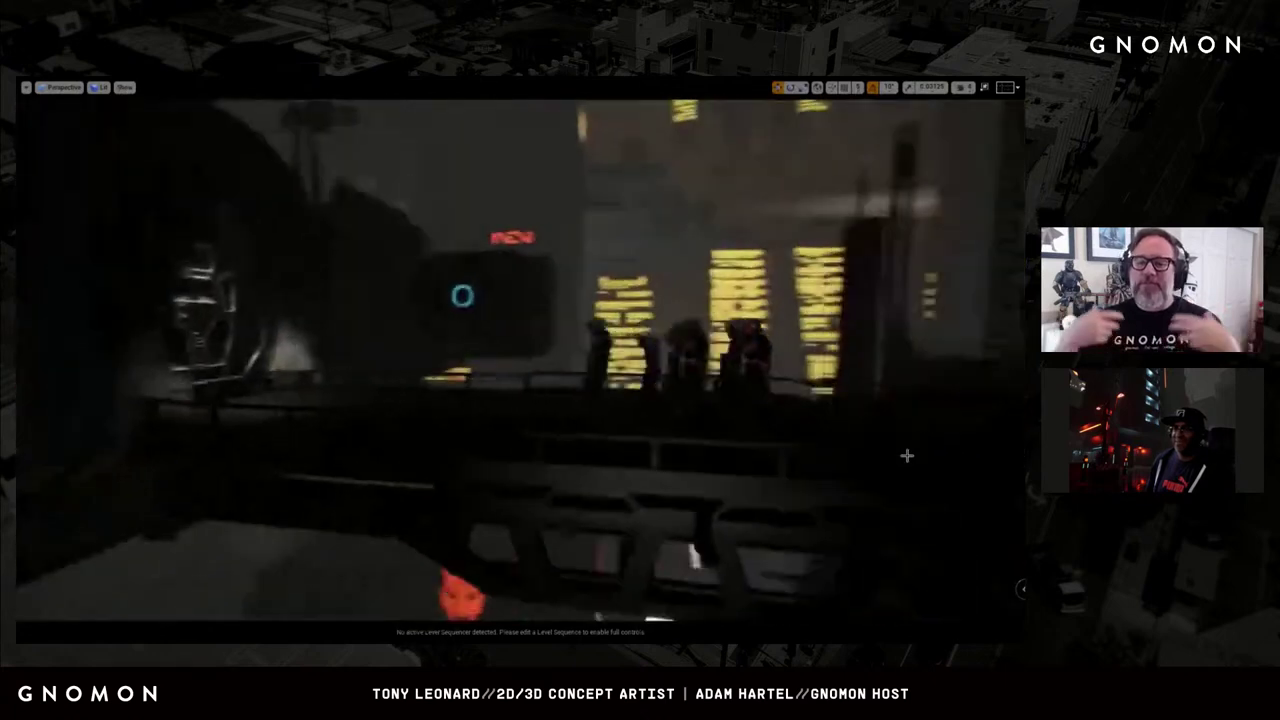
key("Up")
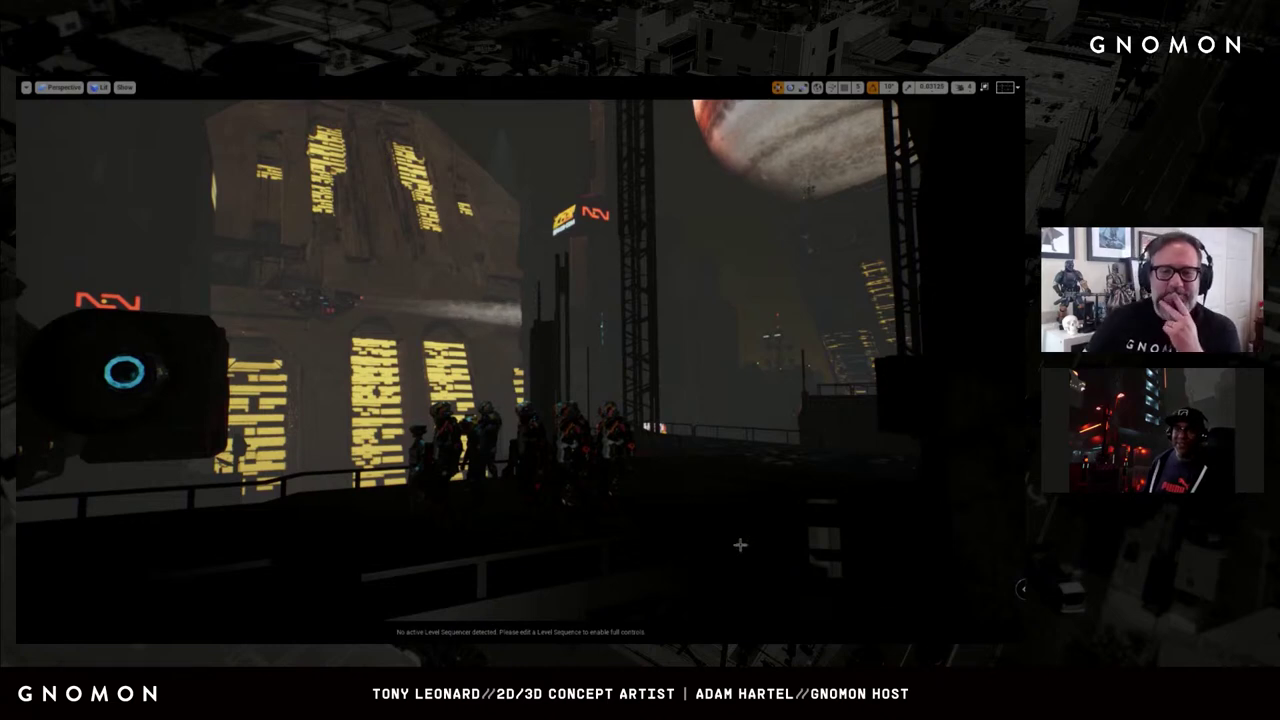
- Select the tower and platform structure, examine it and the surrounding city from outside, and clear the selection
left_click(769, 486)
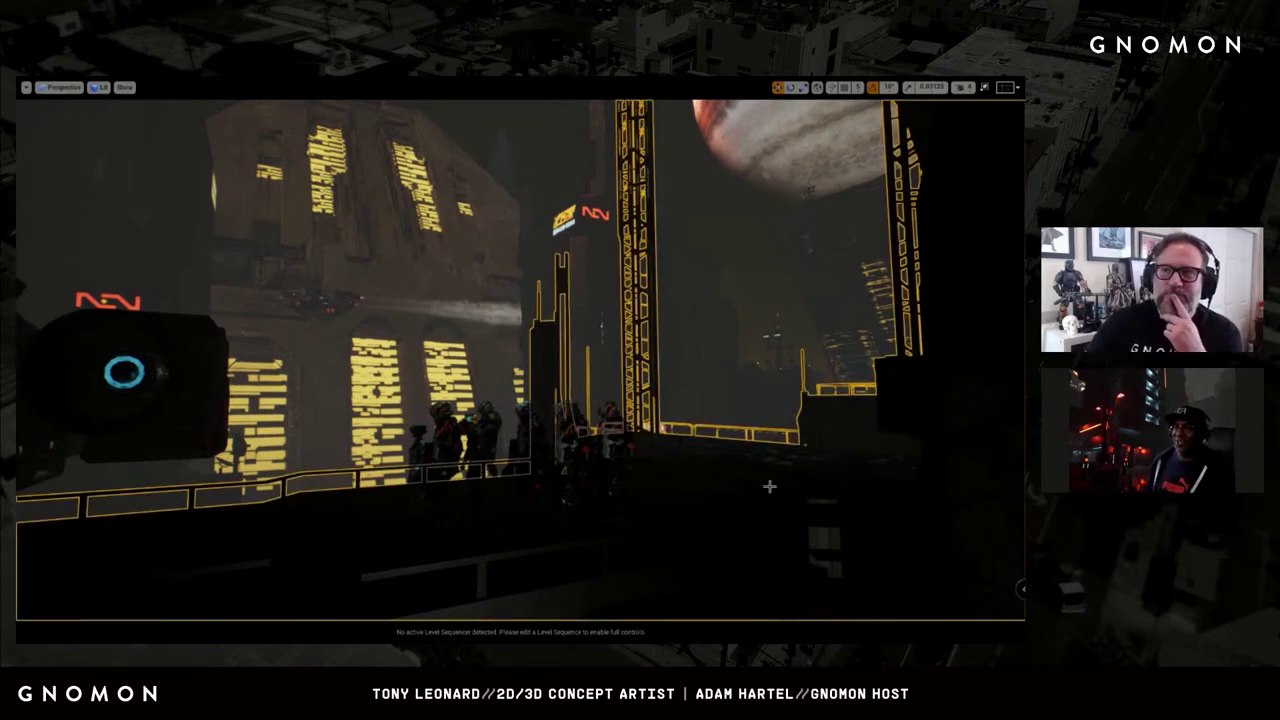
key("f")
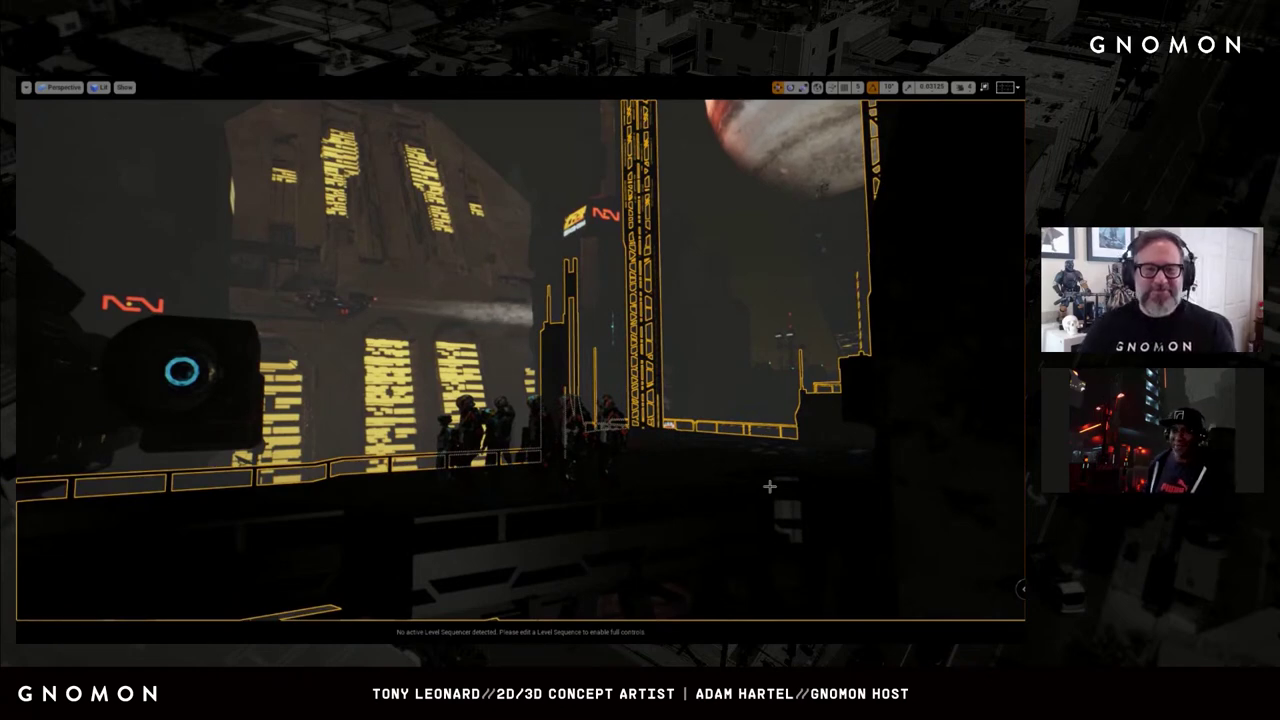
key("Left")
key("Left")
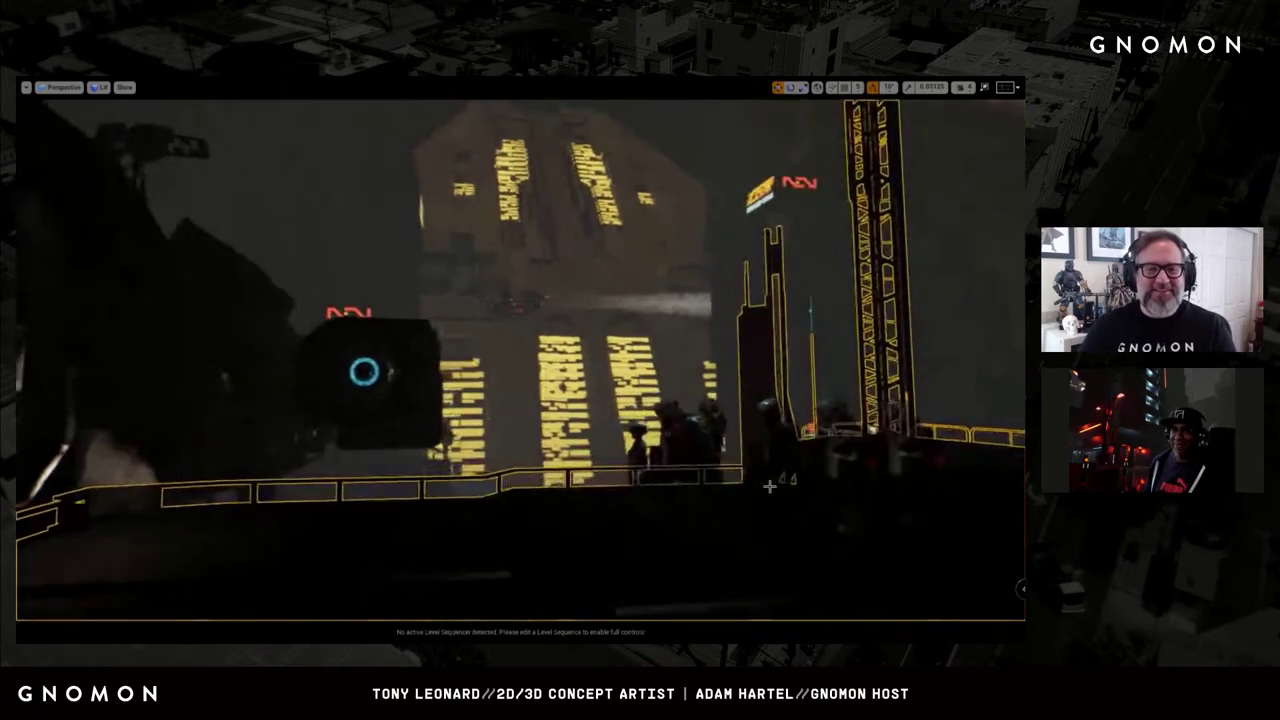
key("Left")
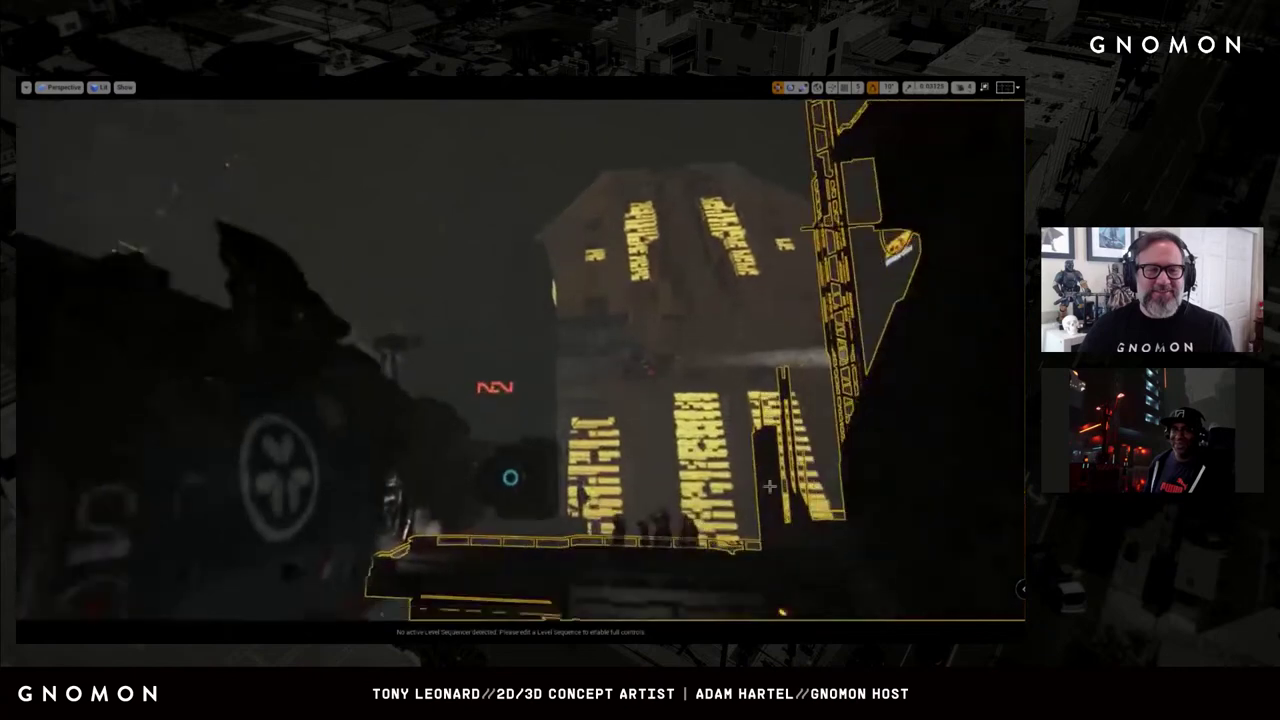
key("Left")
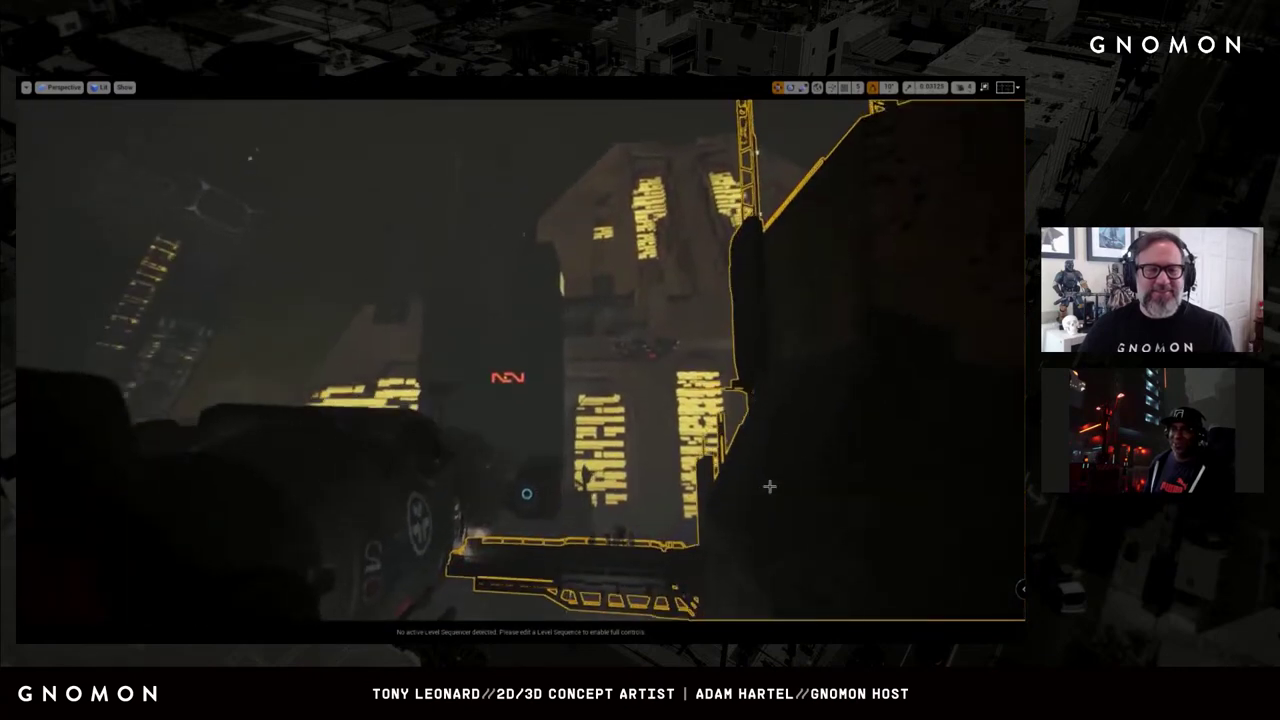
key("Up")
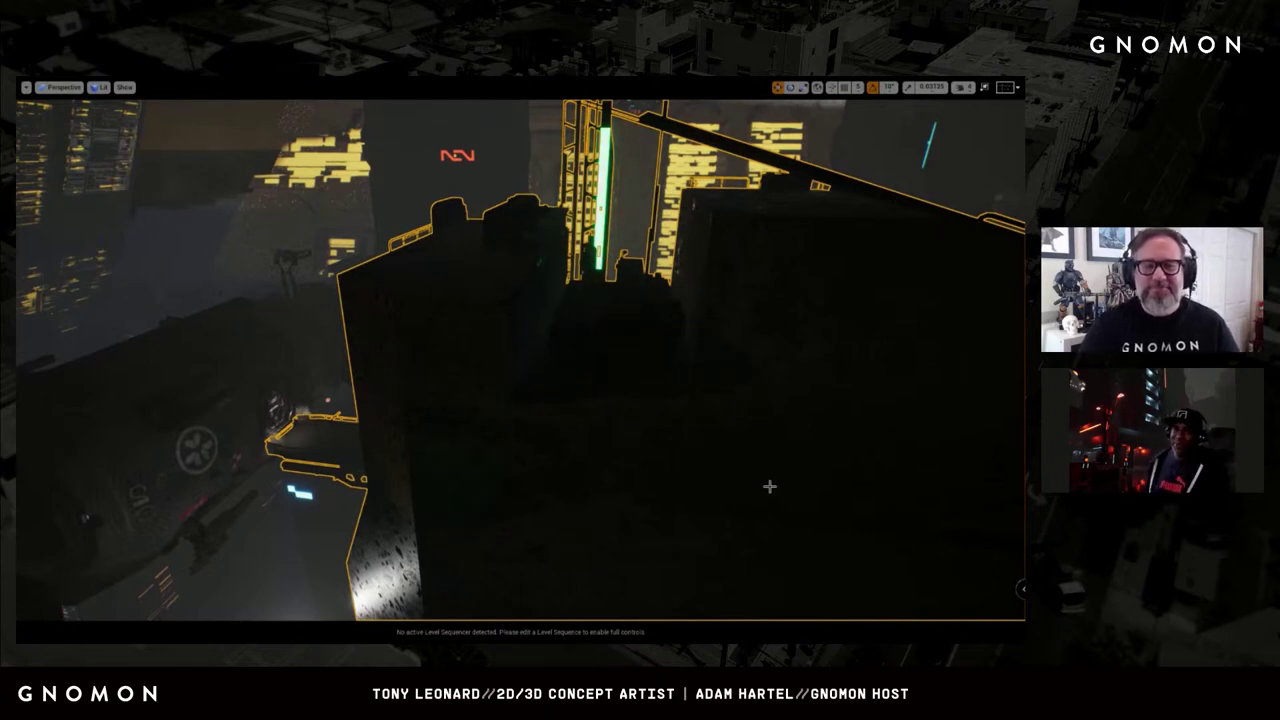
key("Left")
key("Left")
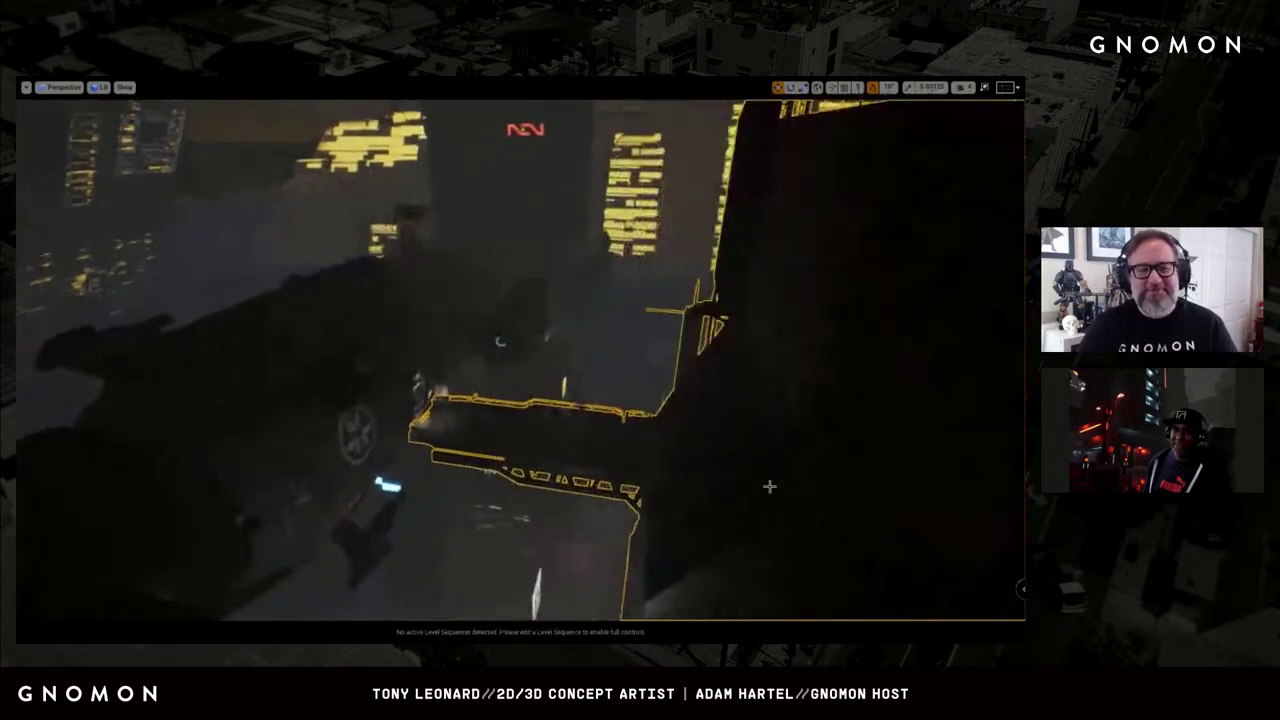
key("Left")
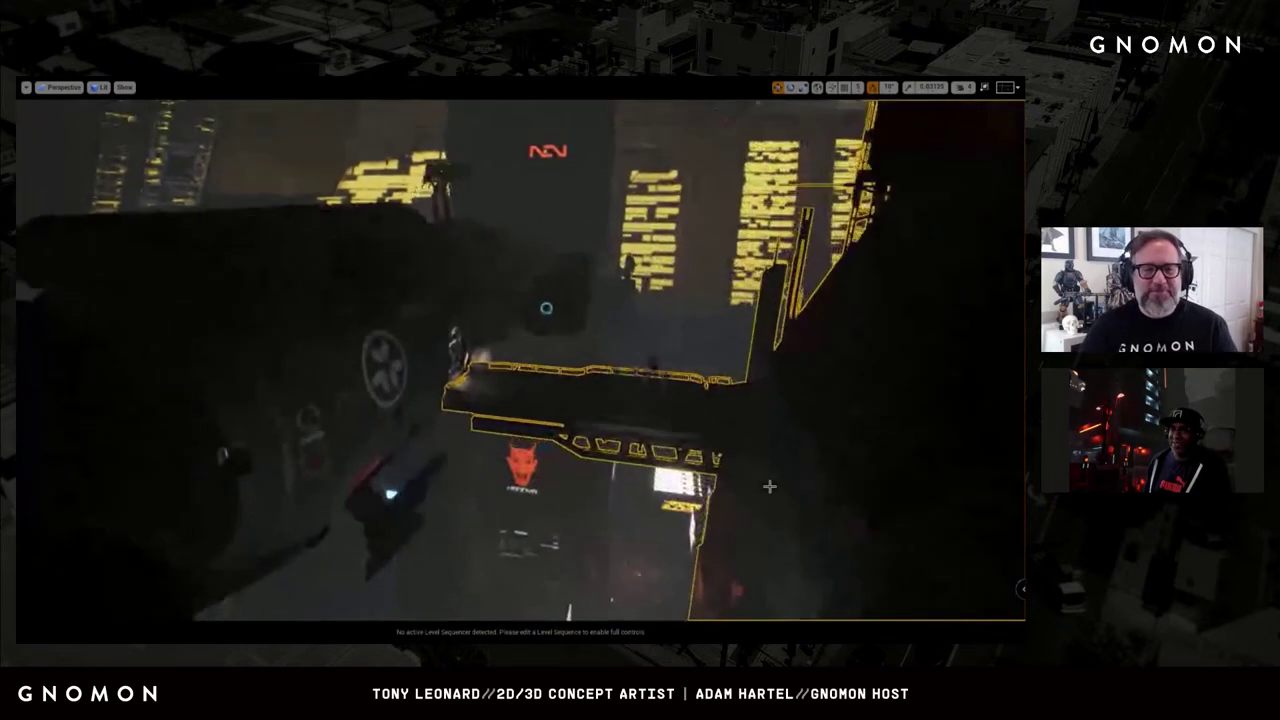
key("Escape")
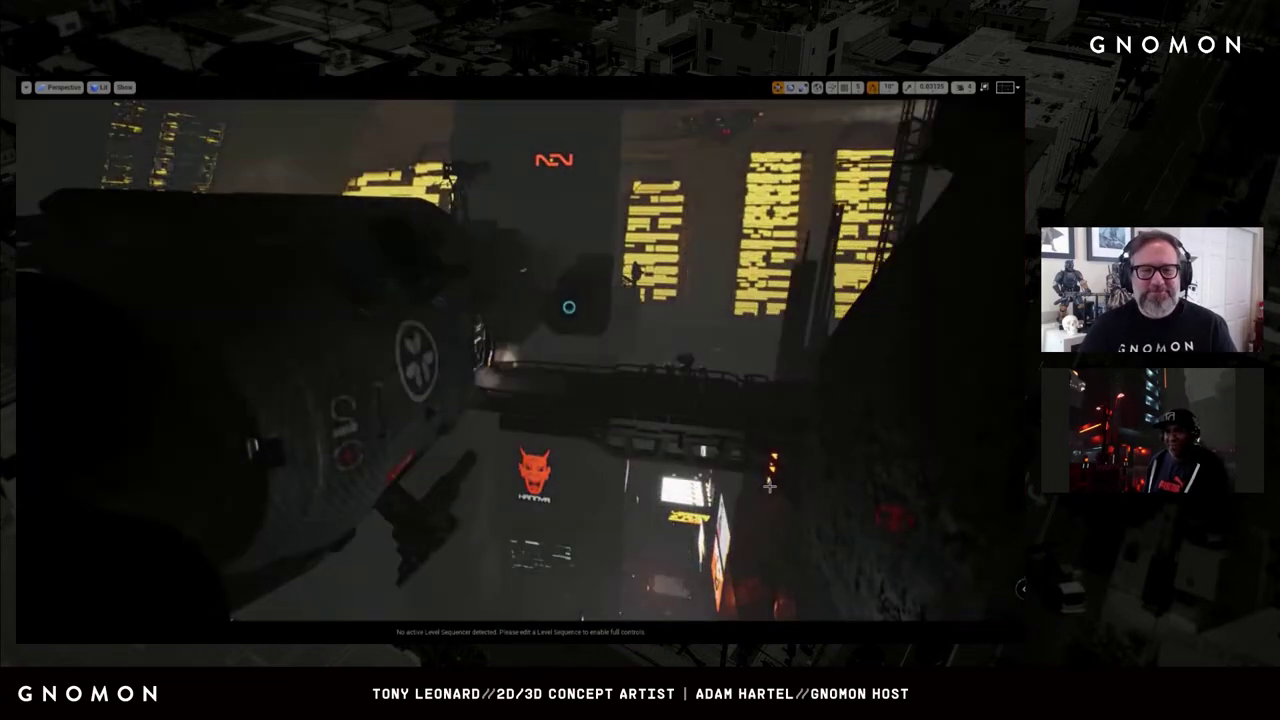
- Frame the wet neon street corner with the walking figures and the red-lit shop, and capture a screenshot of it
key("Right")
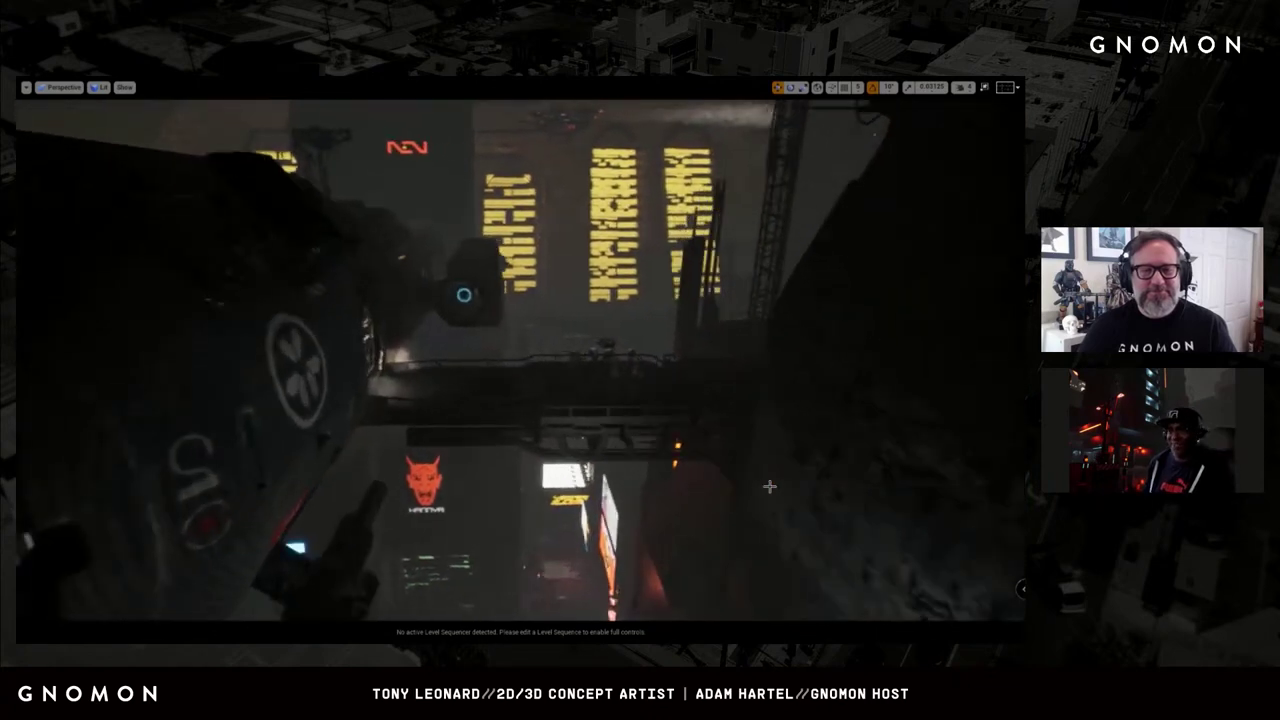
key("Left")
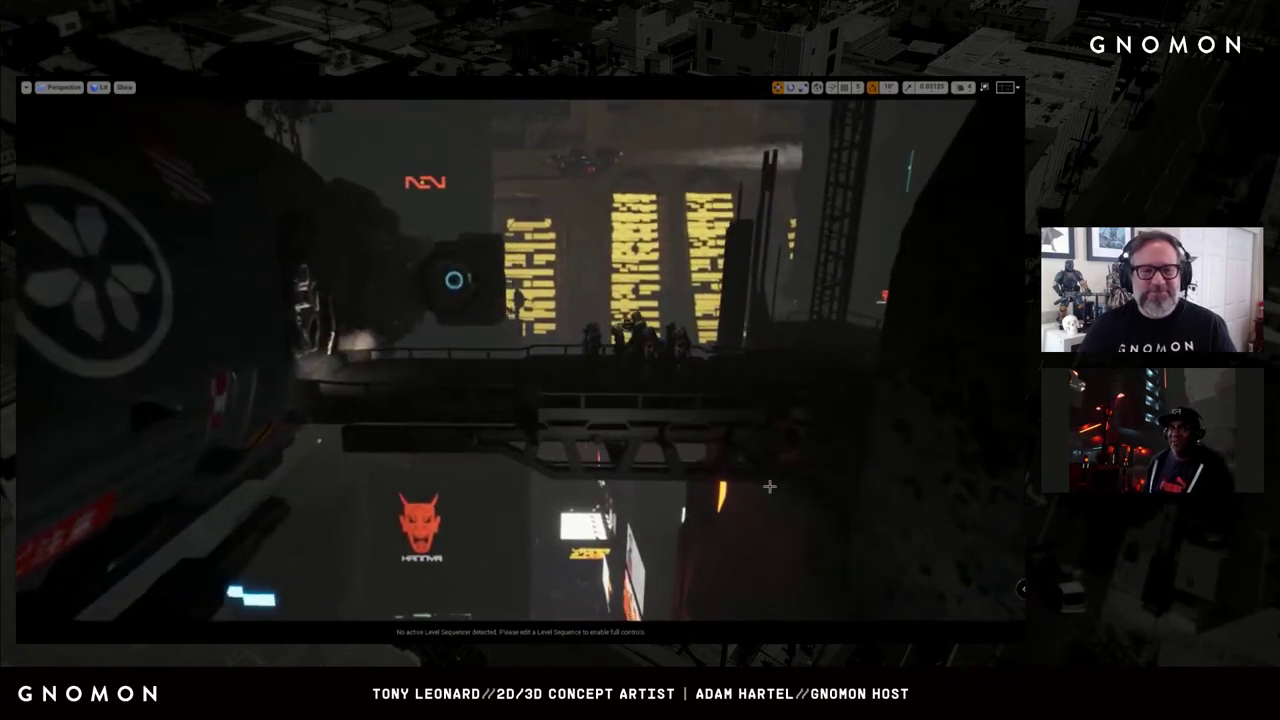
key("Left")
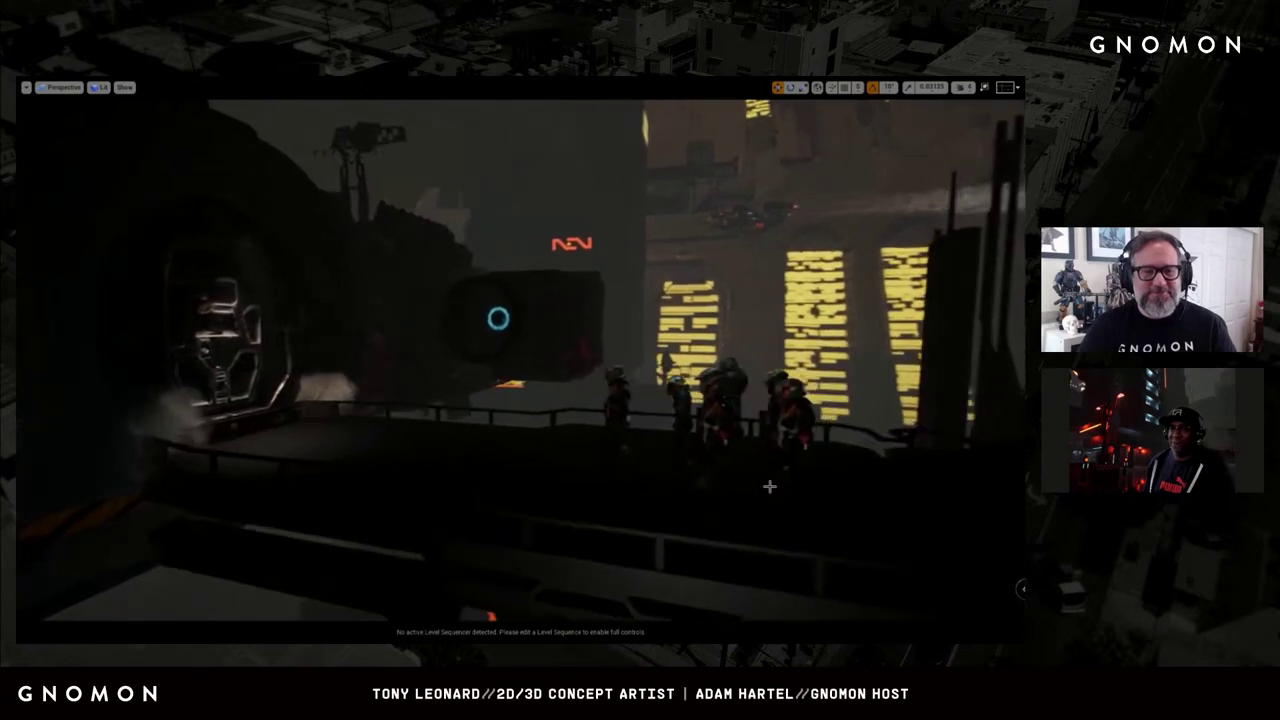
key("Left")
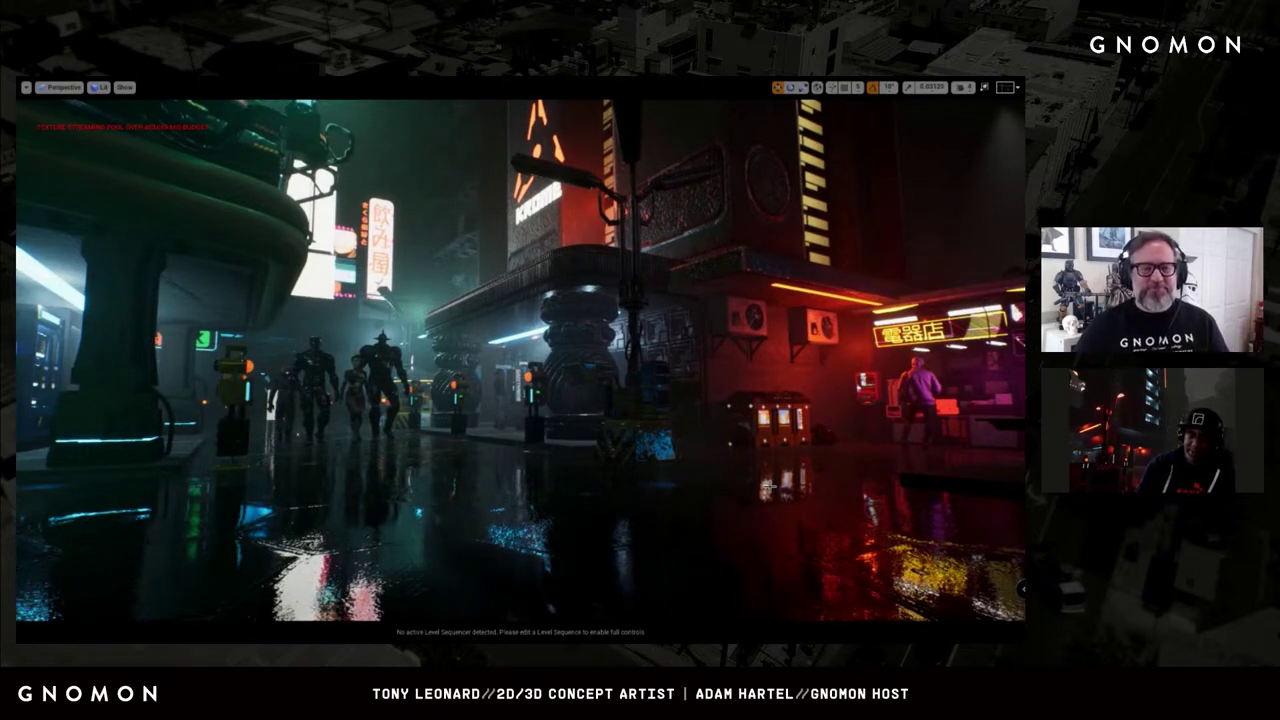
key("F9")
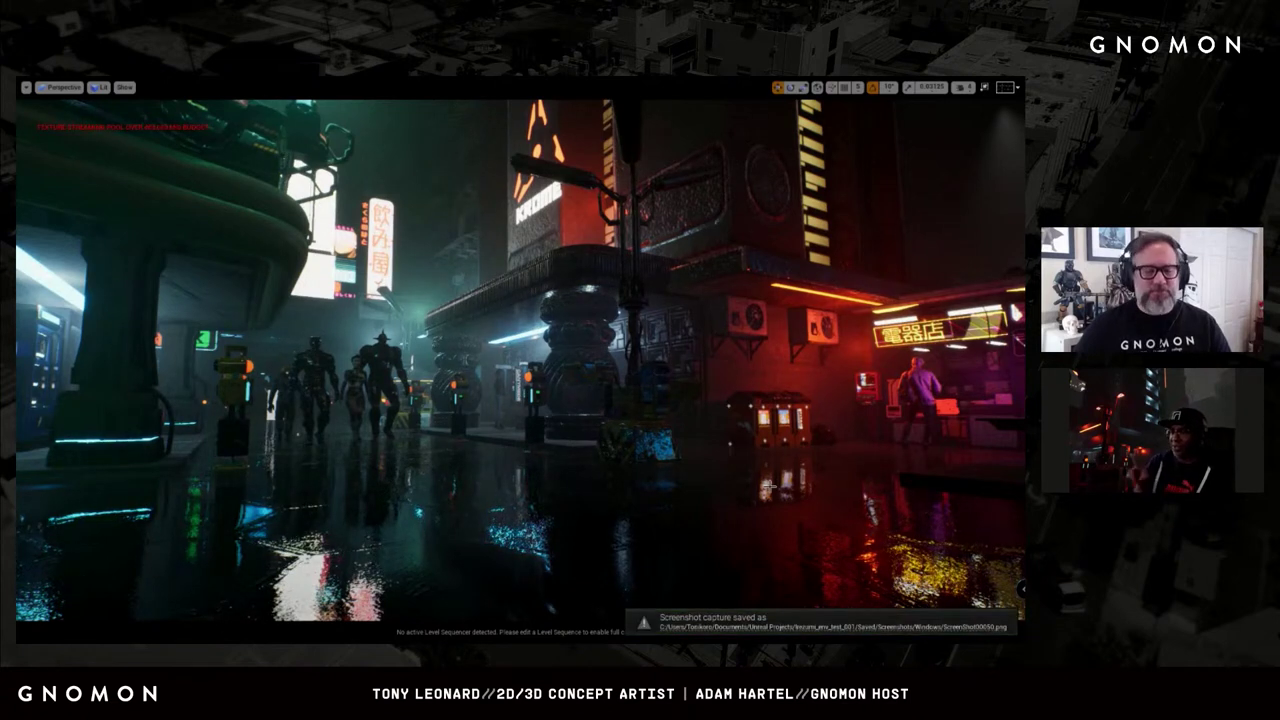
- Open the saved-screenshots folder, view ScreenShot00050 at full size, close the image and minimize the folder window
left_click(809, 628)
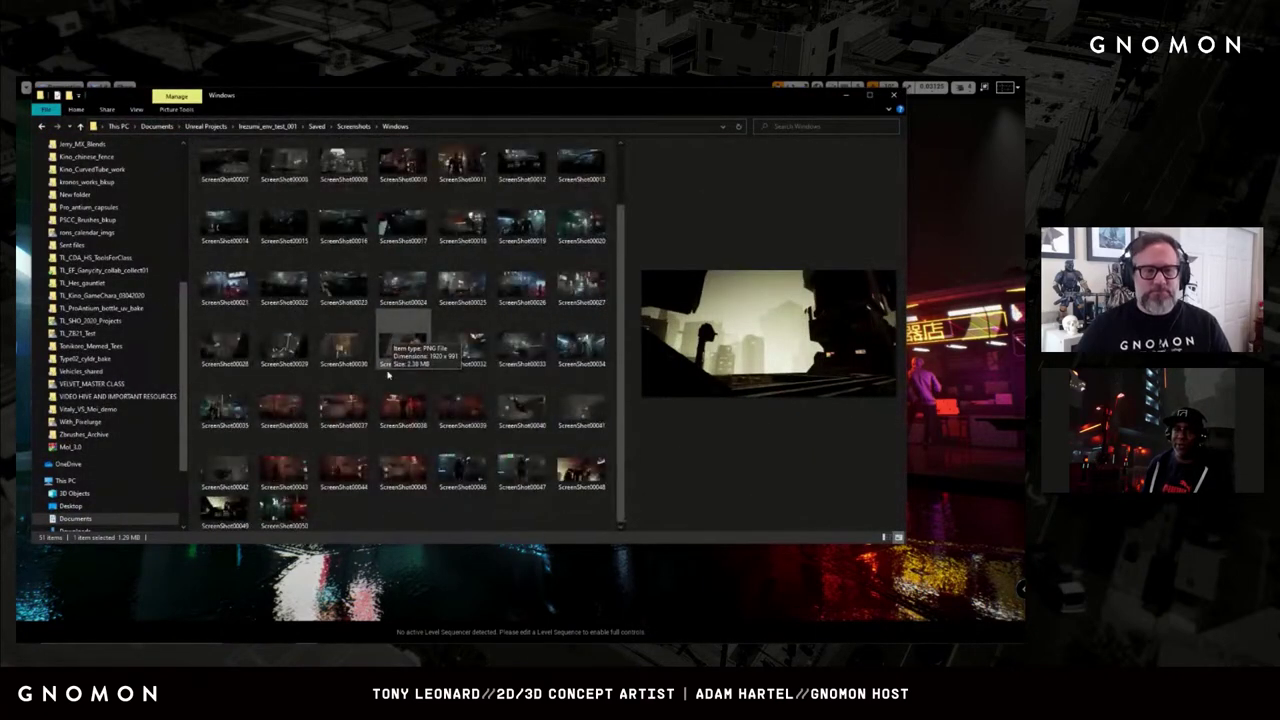
left_click(284, 512)
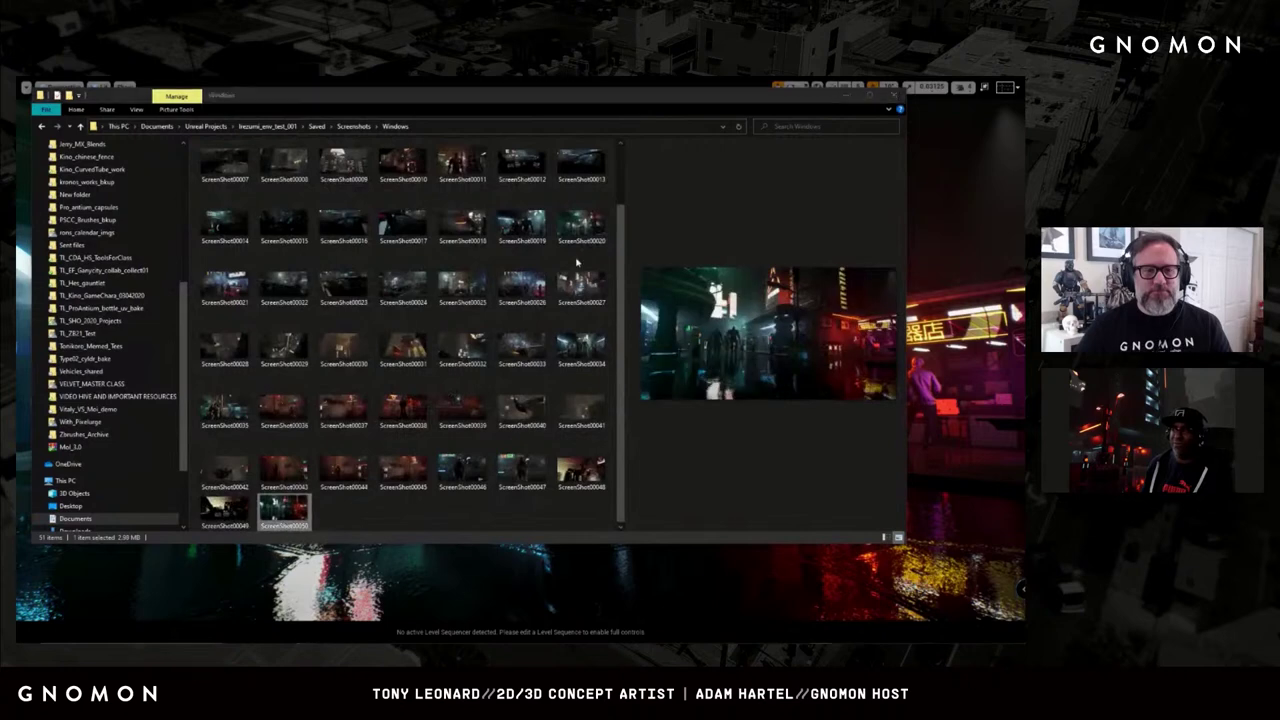
key("Return")
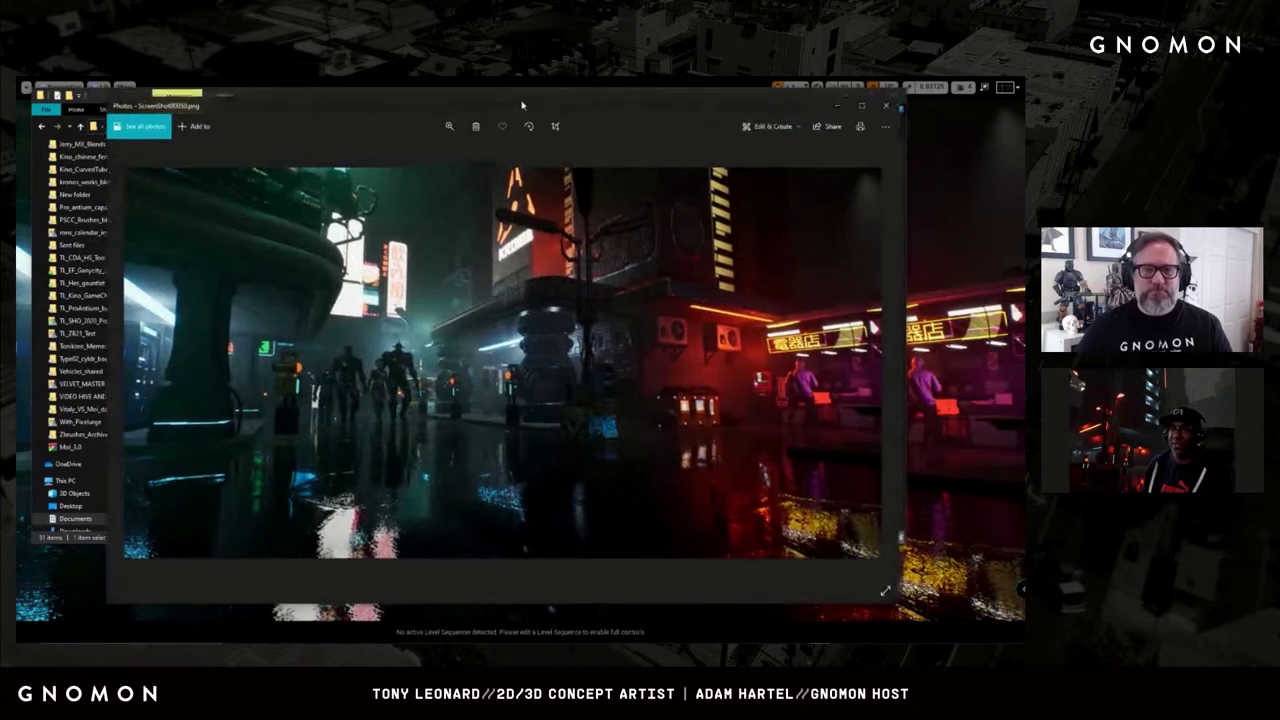
key("Escape")
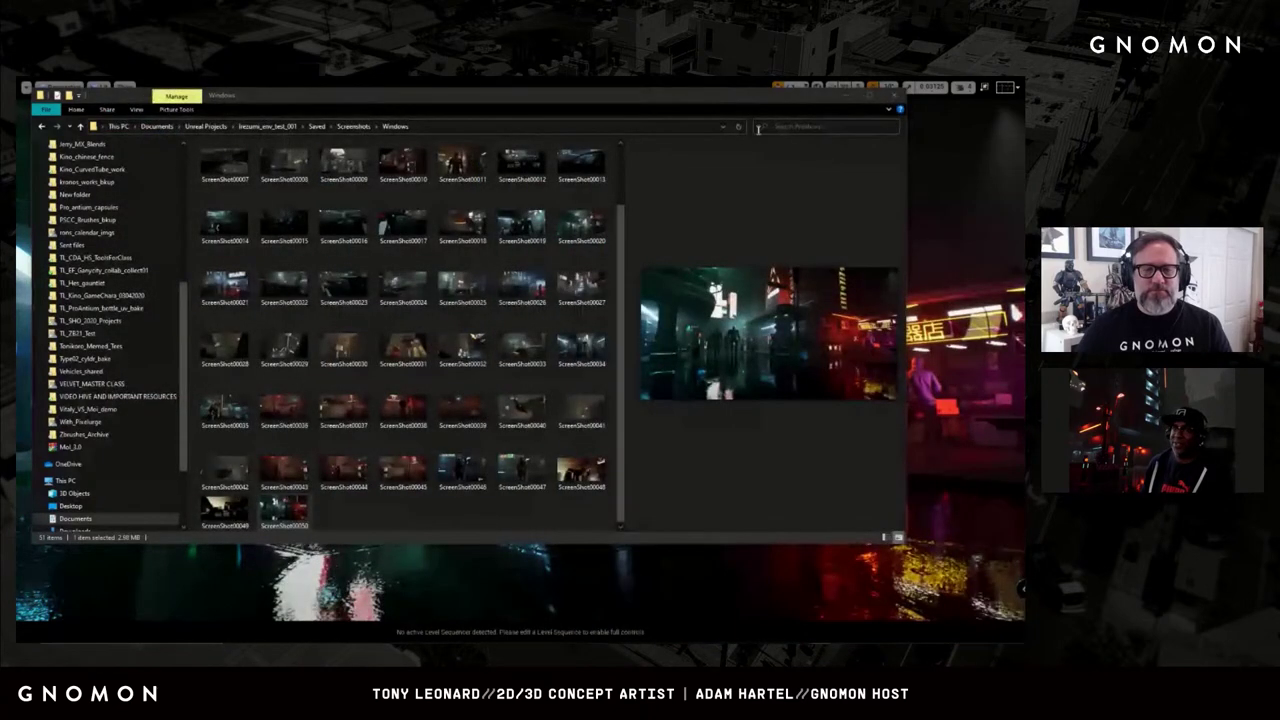
left_click(845, 95)
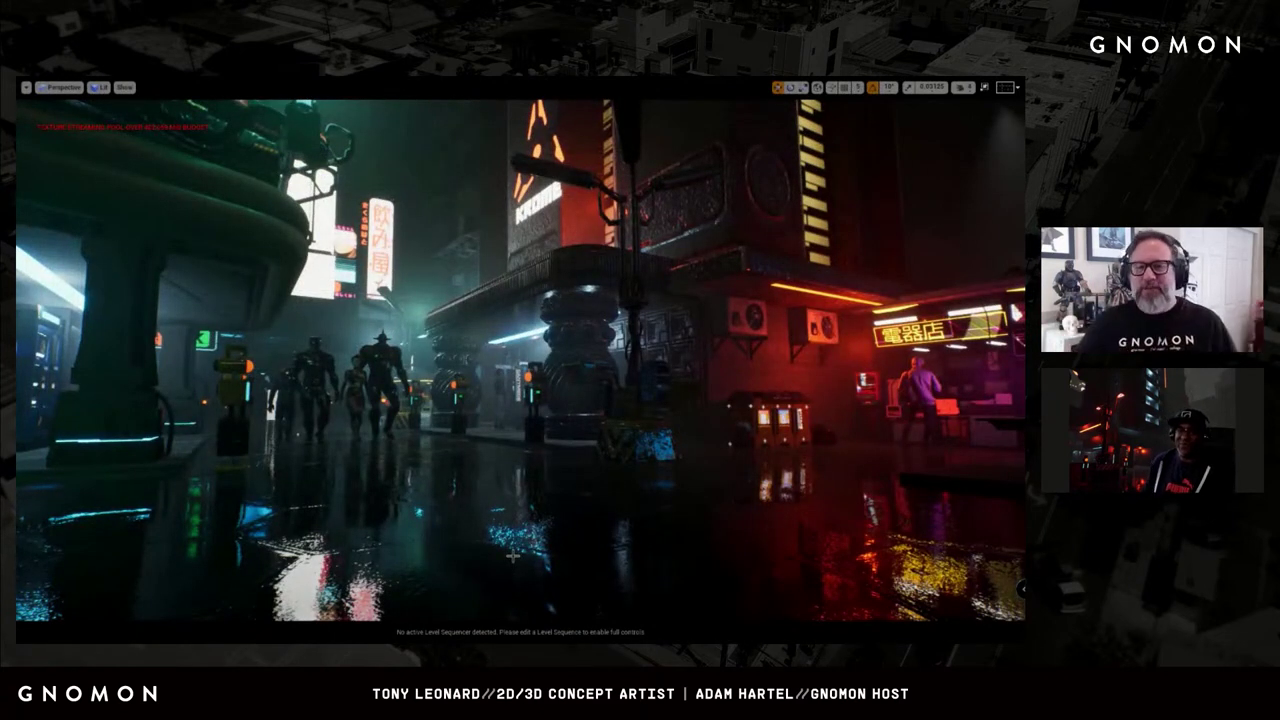
- Fly across the wet street to the covered walkway and examine its vending machines and GANYMEDE kiosk up close
key("Up")
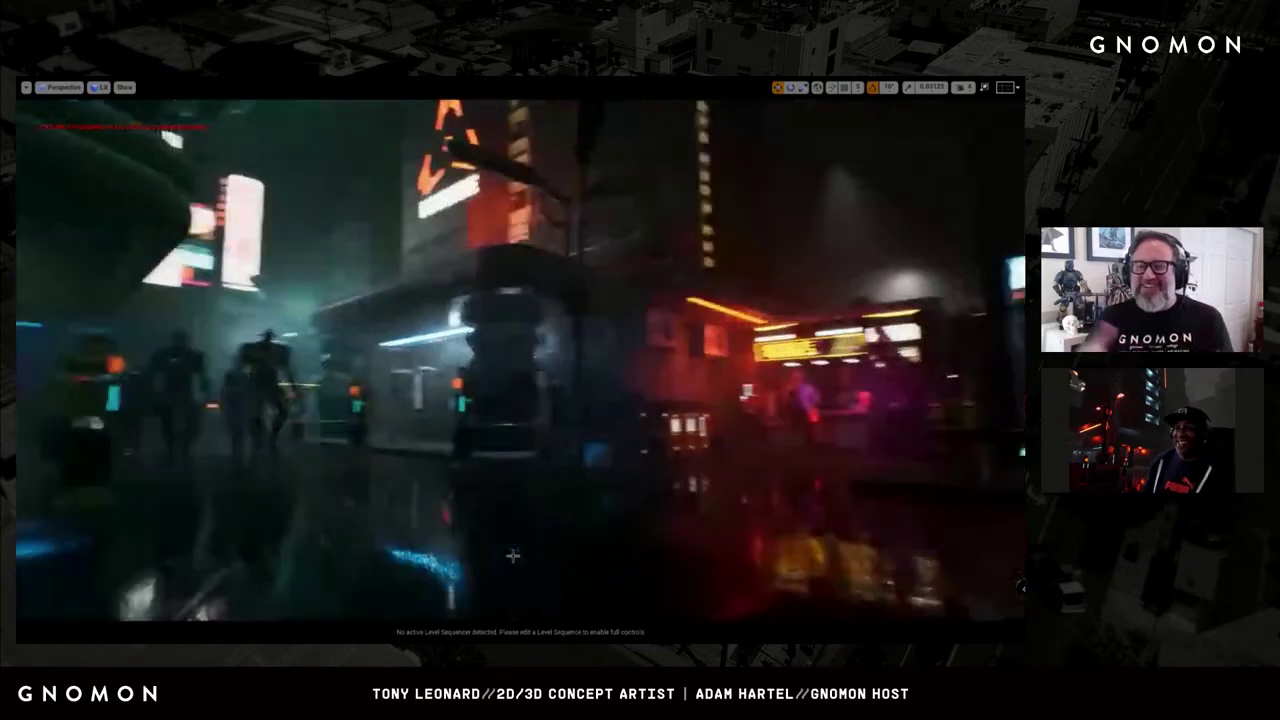
key("Up")
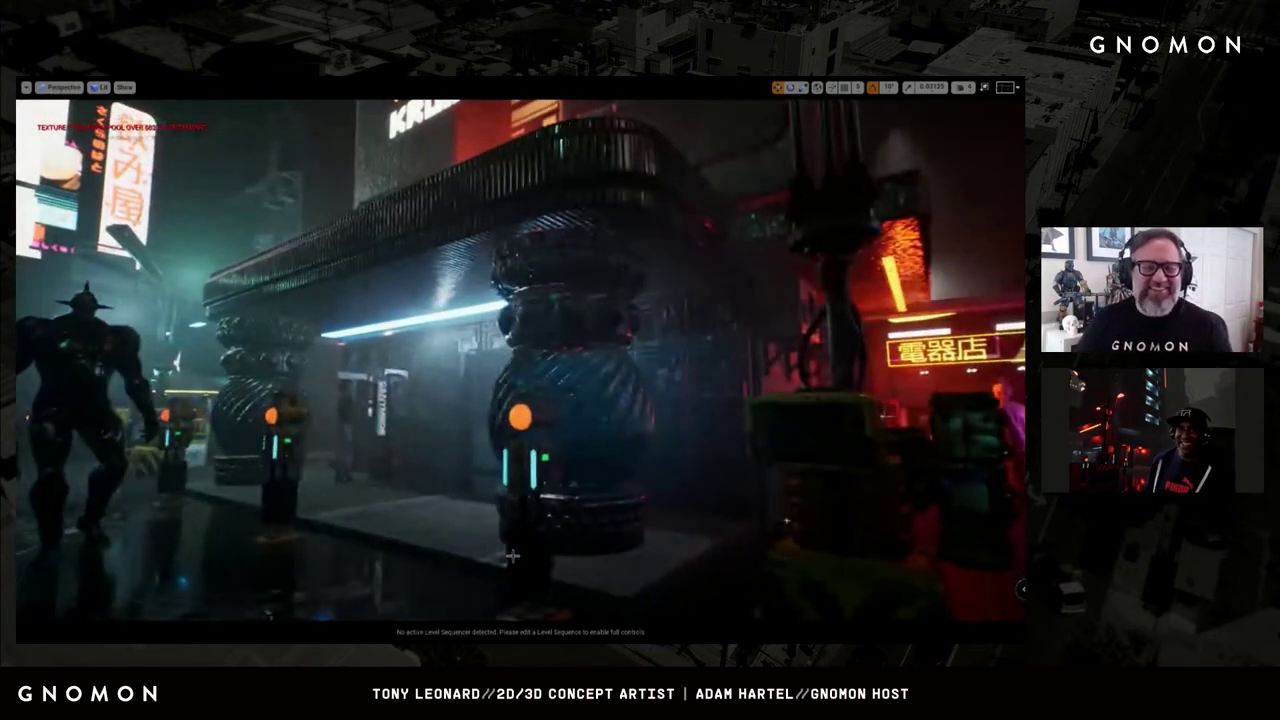
key("Up")
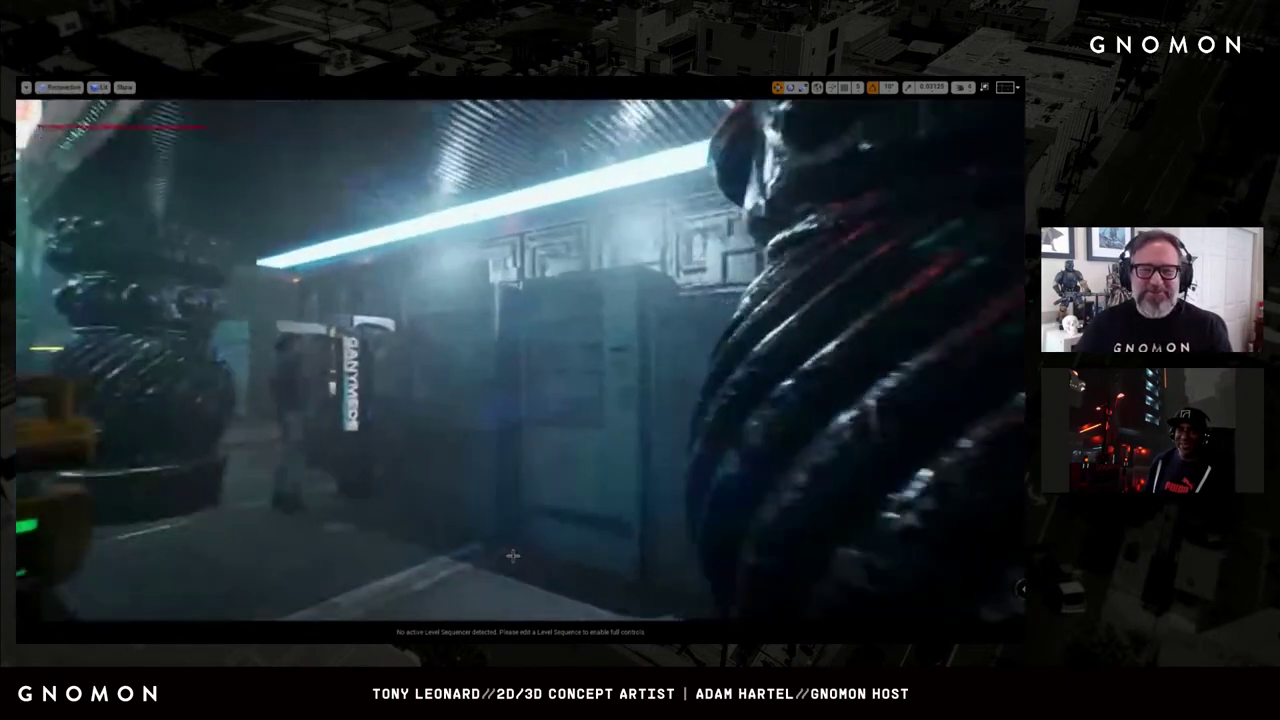
key("Up")
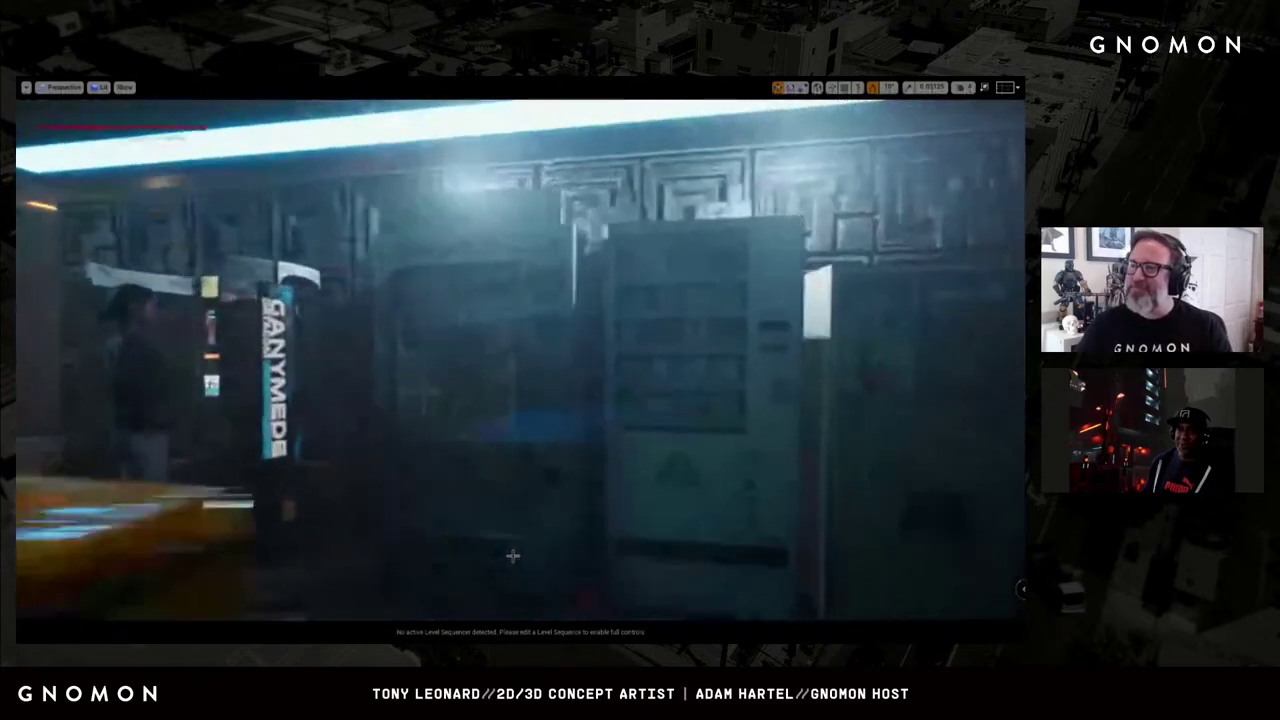
key("Up")
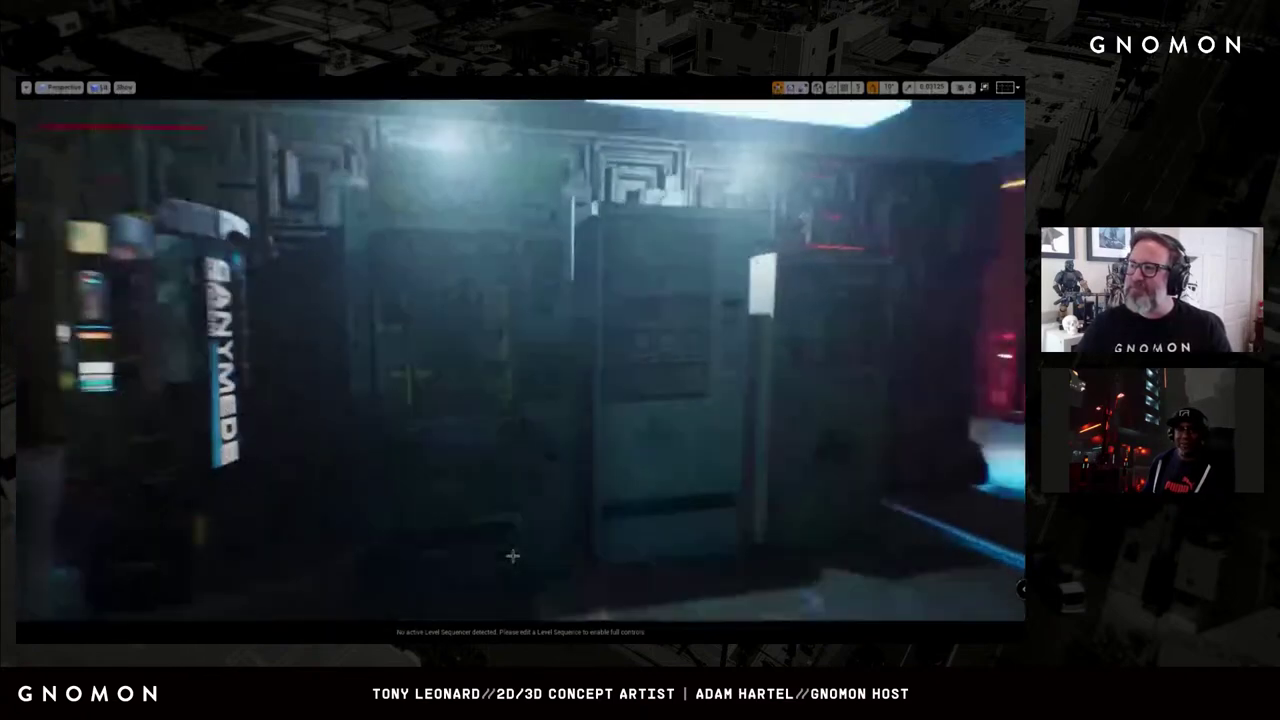
key("Down")
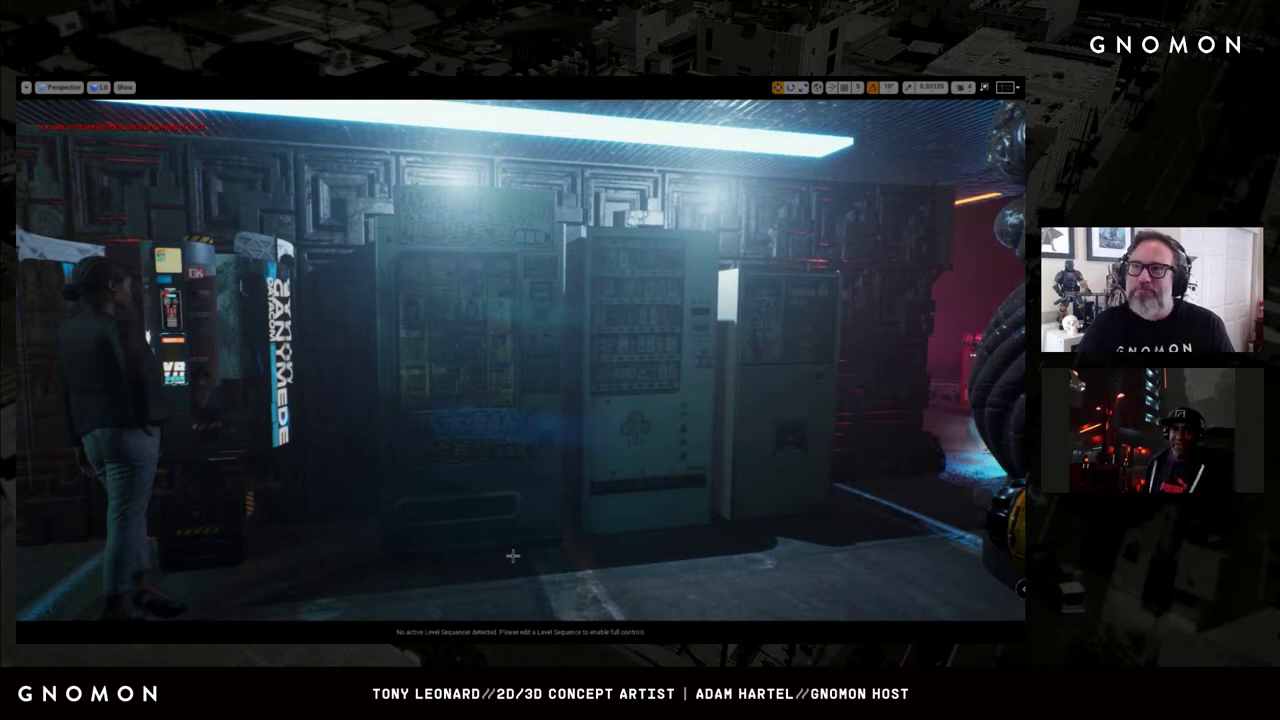
right_click_drag(512, 556, 512, 556)
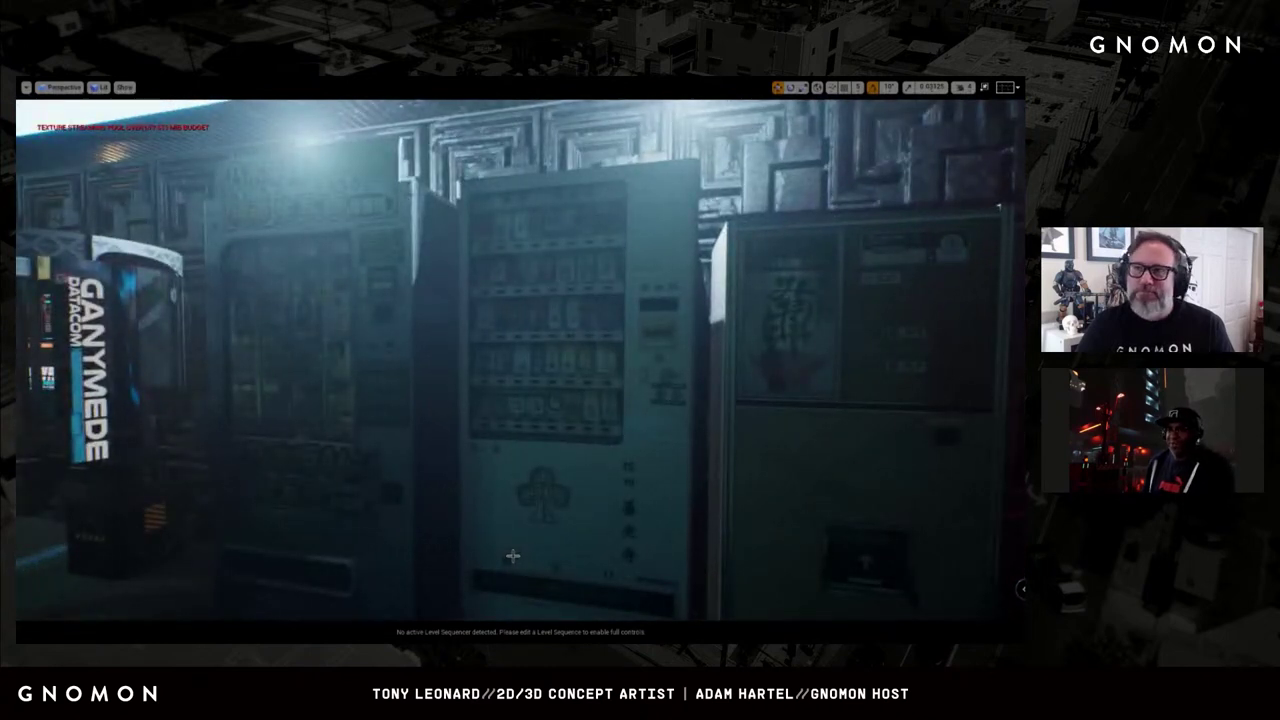
right_click_drag(512, 556, 512, 556)
- Select the ribbed ornate column and examine the surrounding wet streets, neon shopfronts and armoured figures
left_click(590, 380)
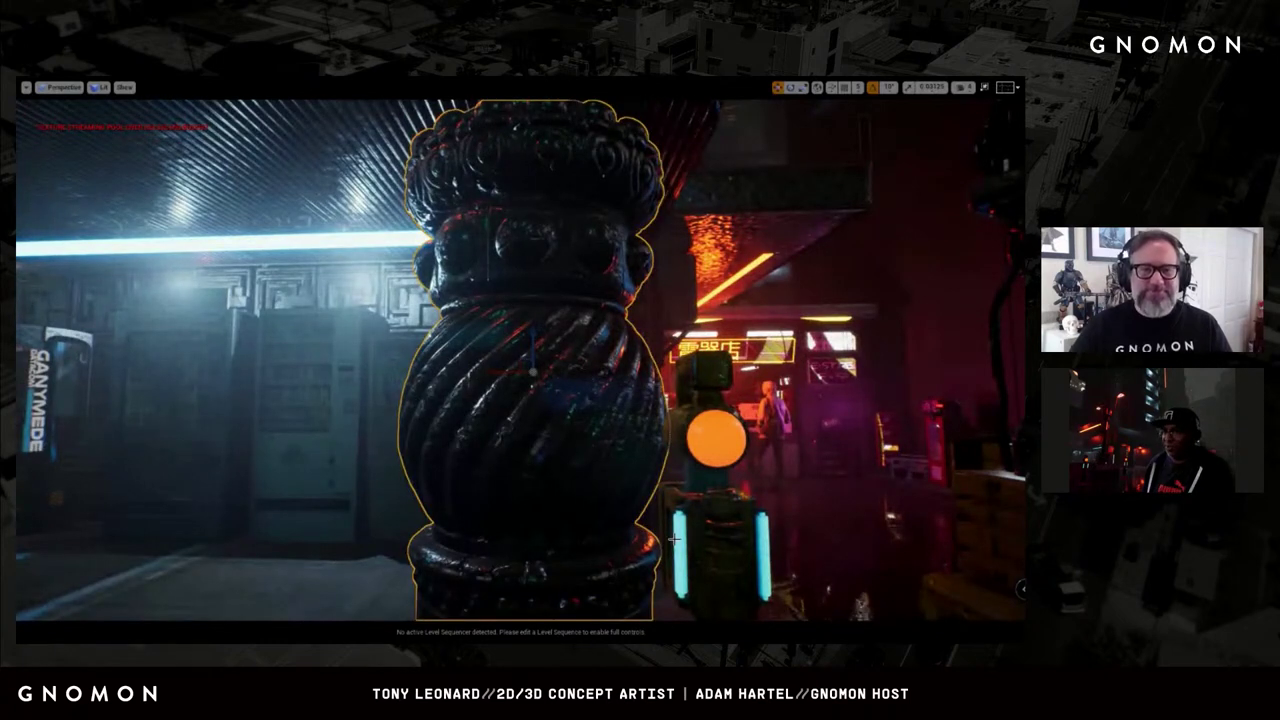
left_click_drag(675, 540, 674, 540, "alt")
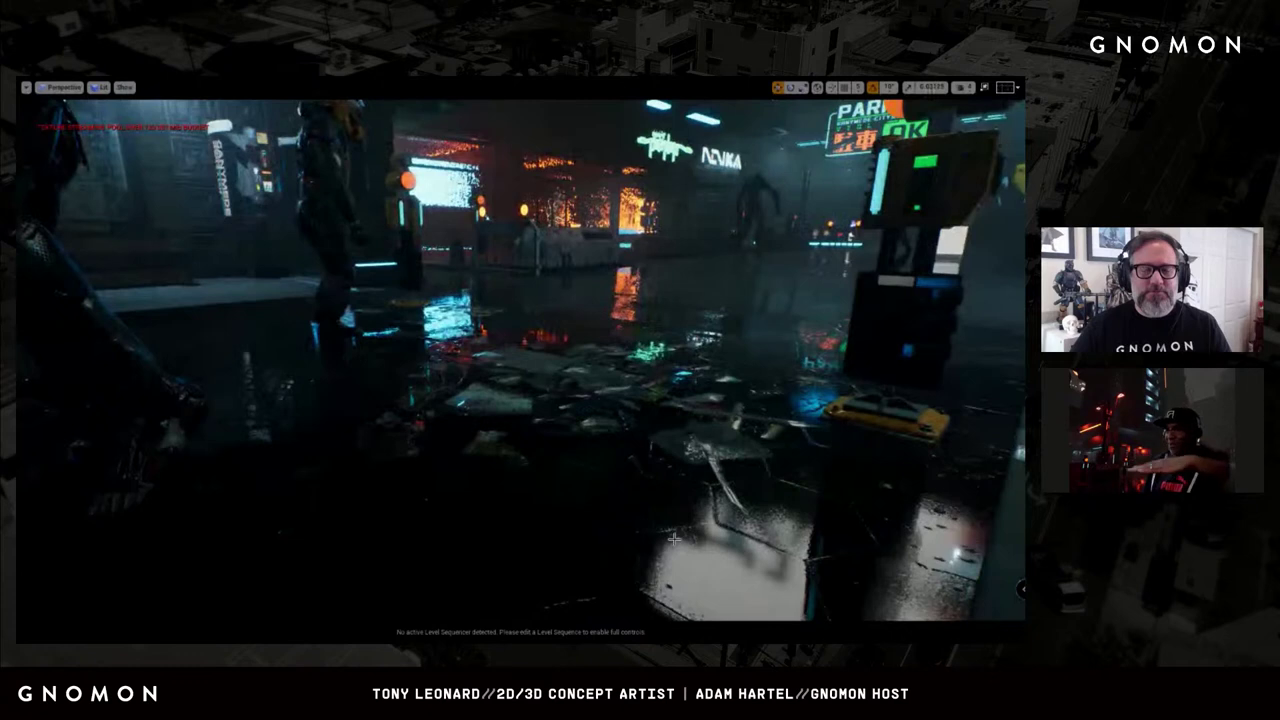
left_click_drag(674, 540, 674, 540, "alt")
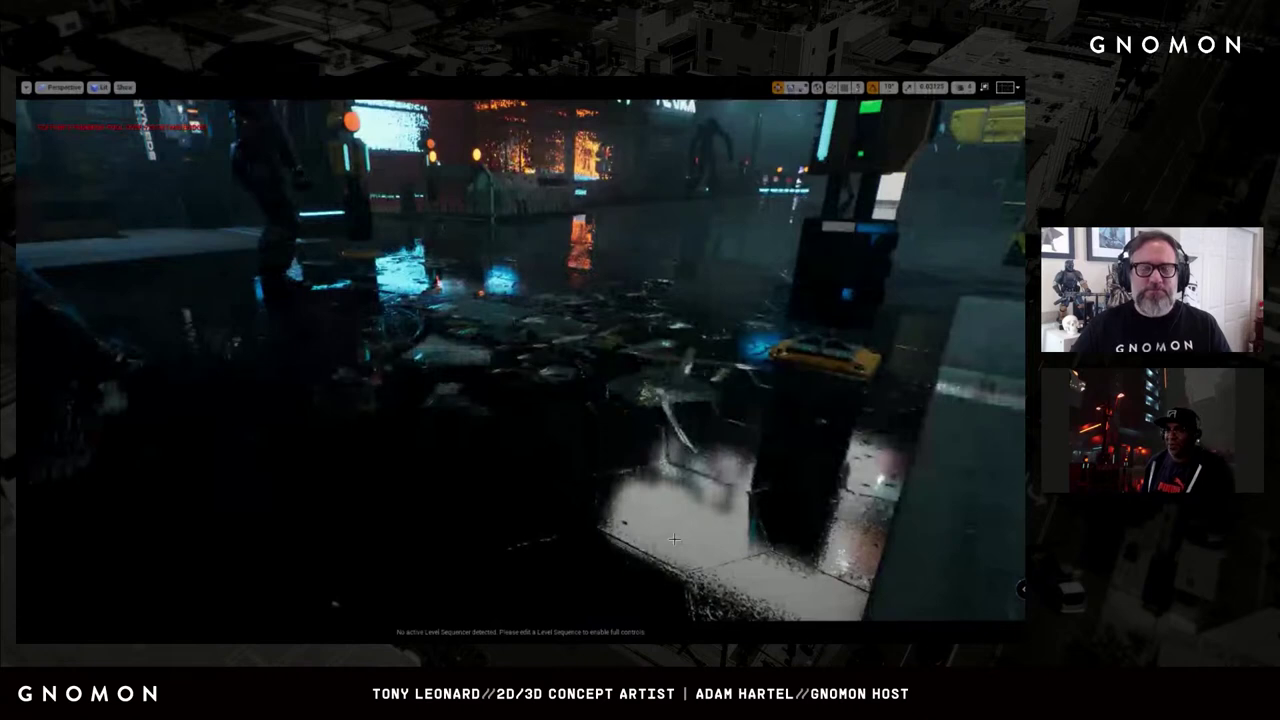
key("1")
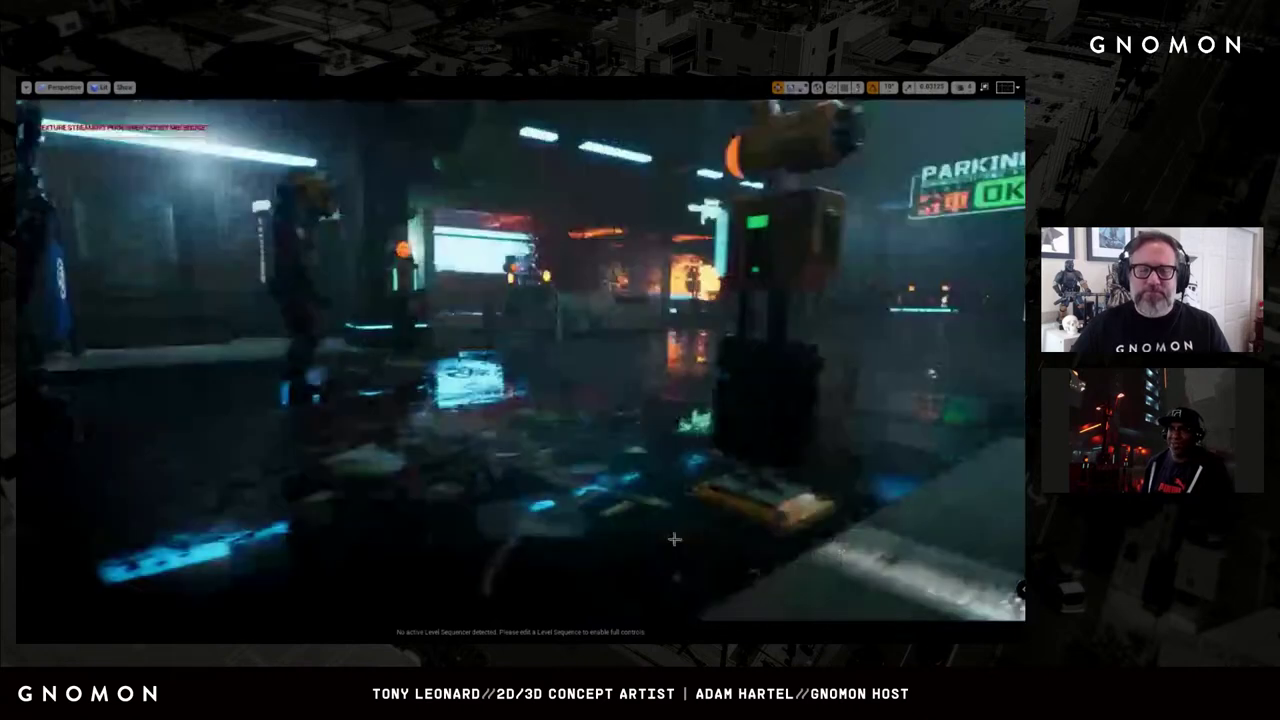
key("2")
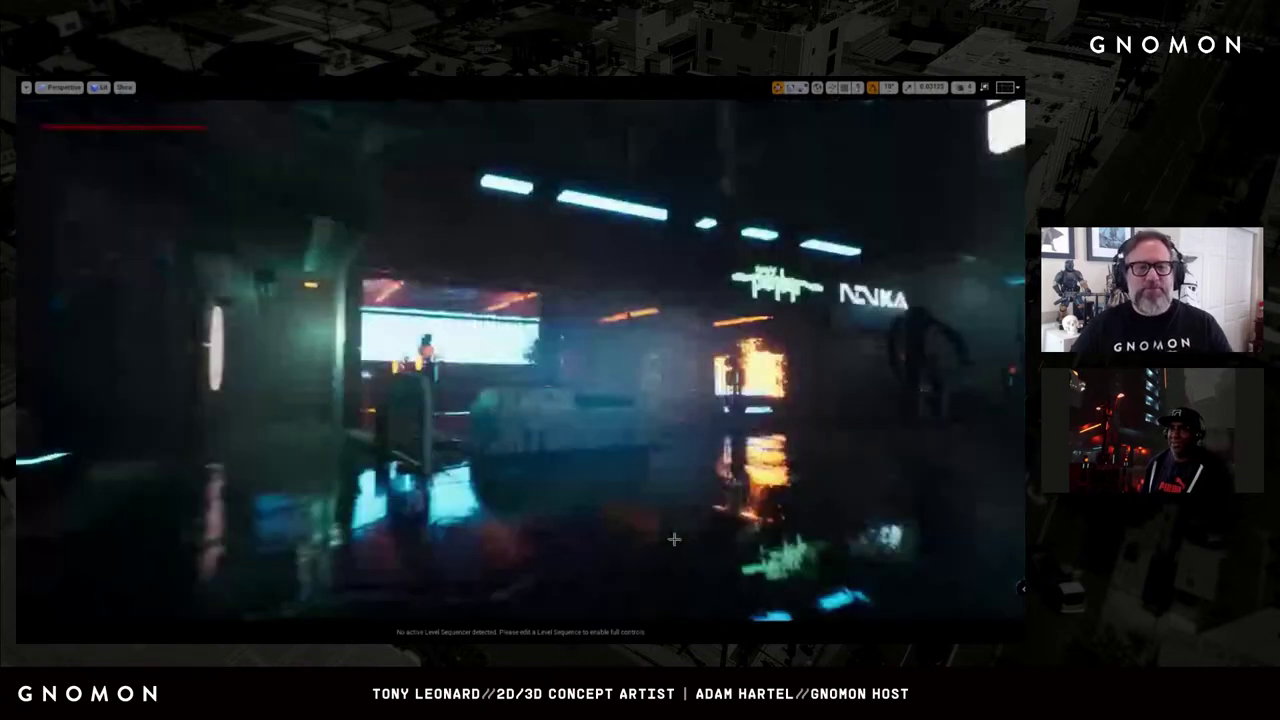
key("3")
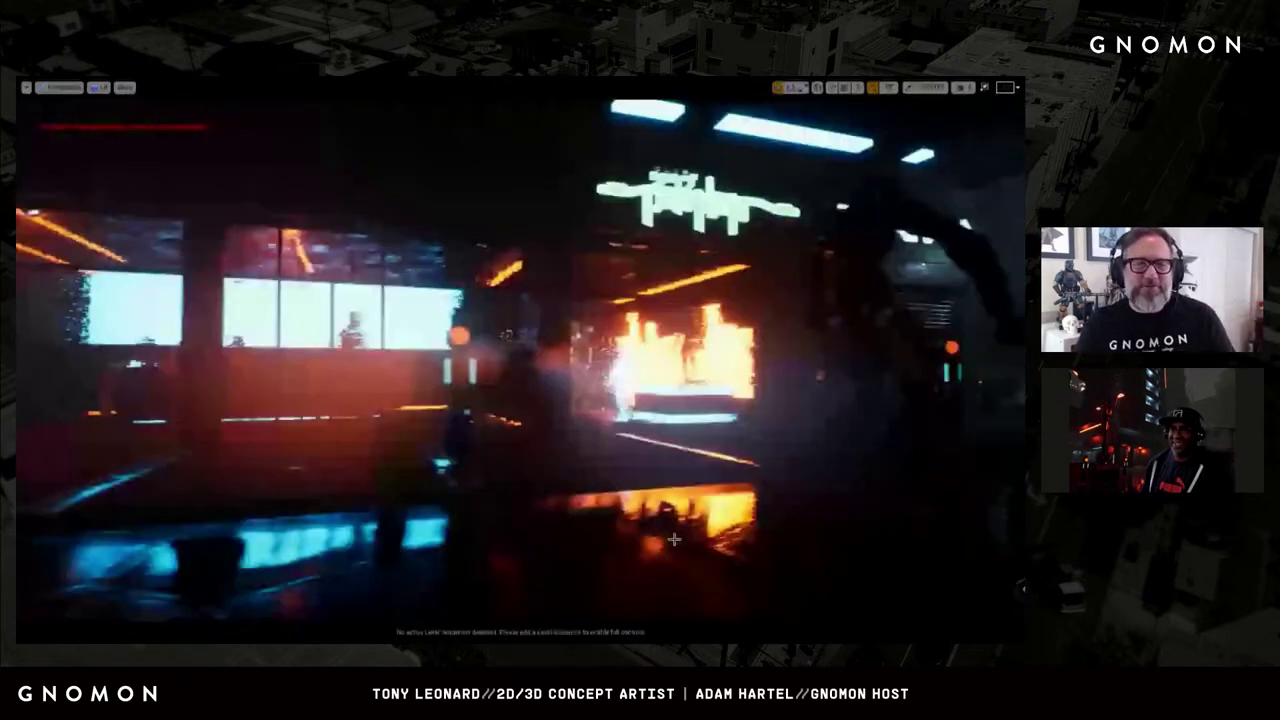
key("4")
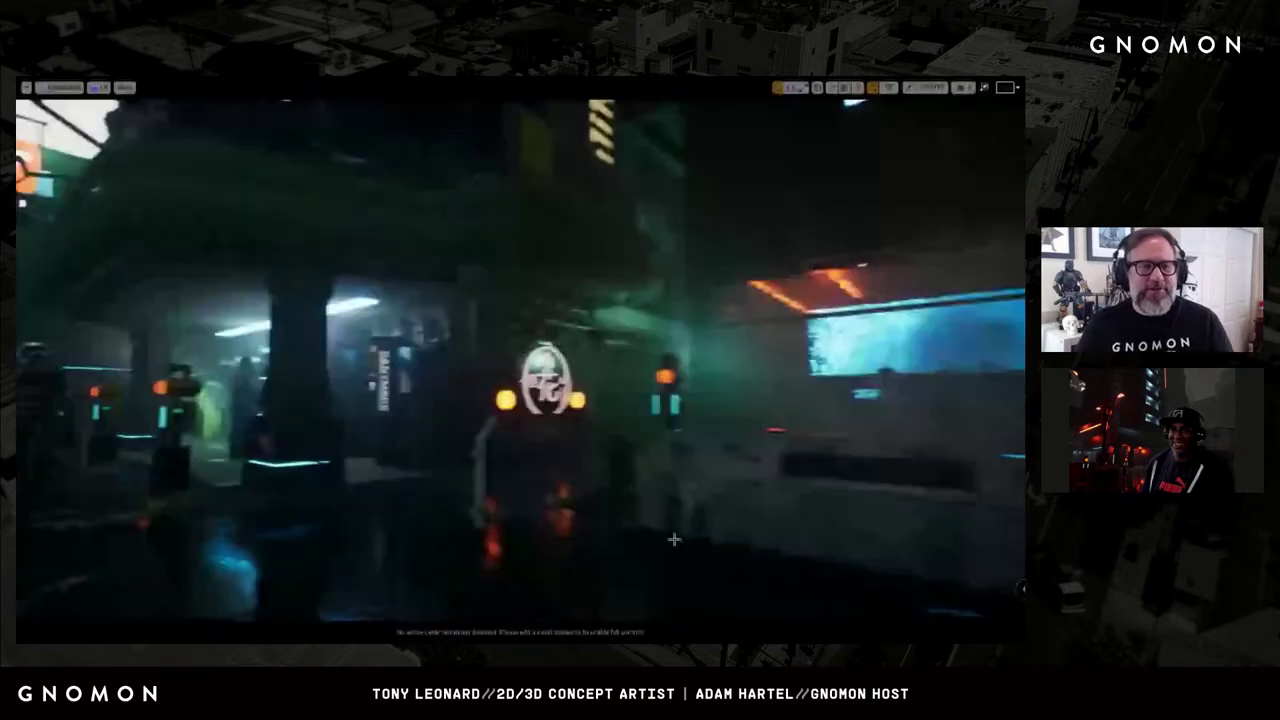
key("5")
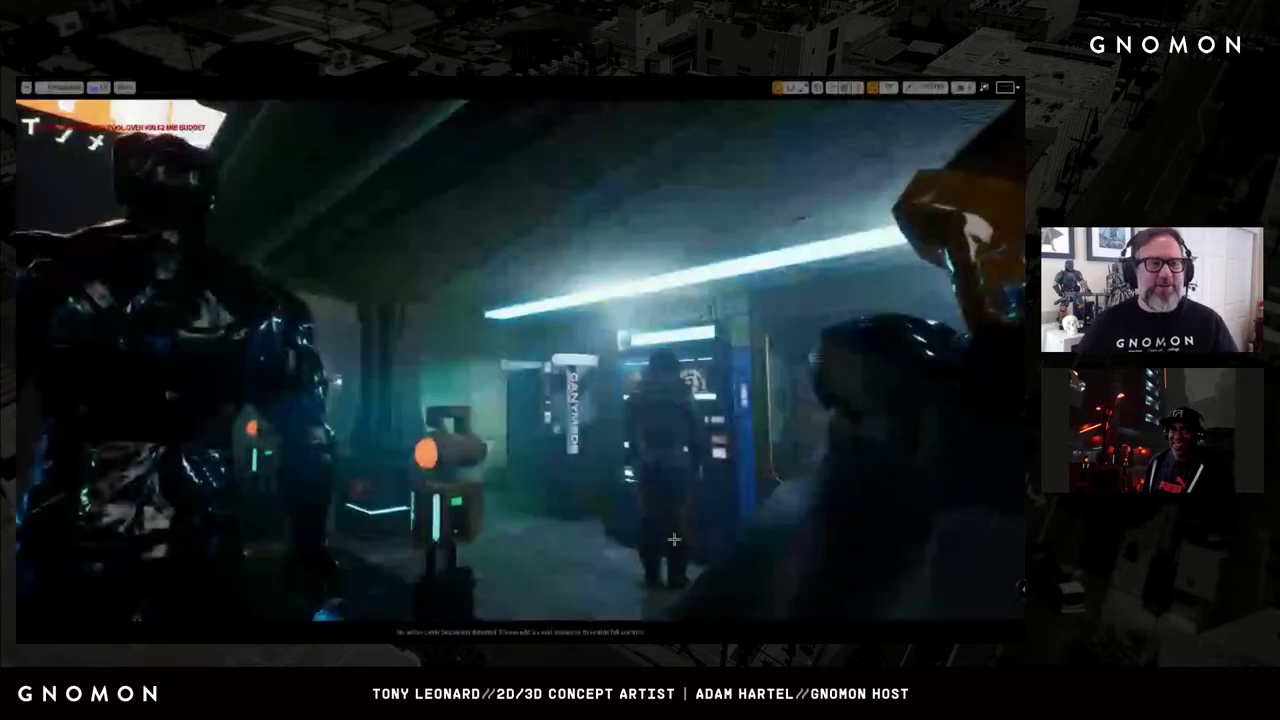
key("6")
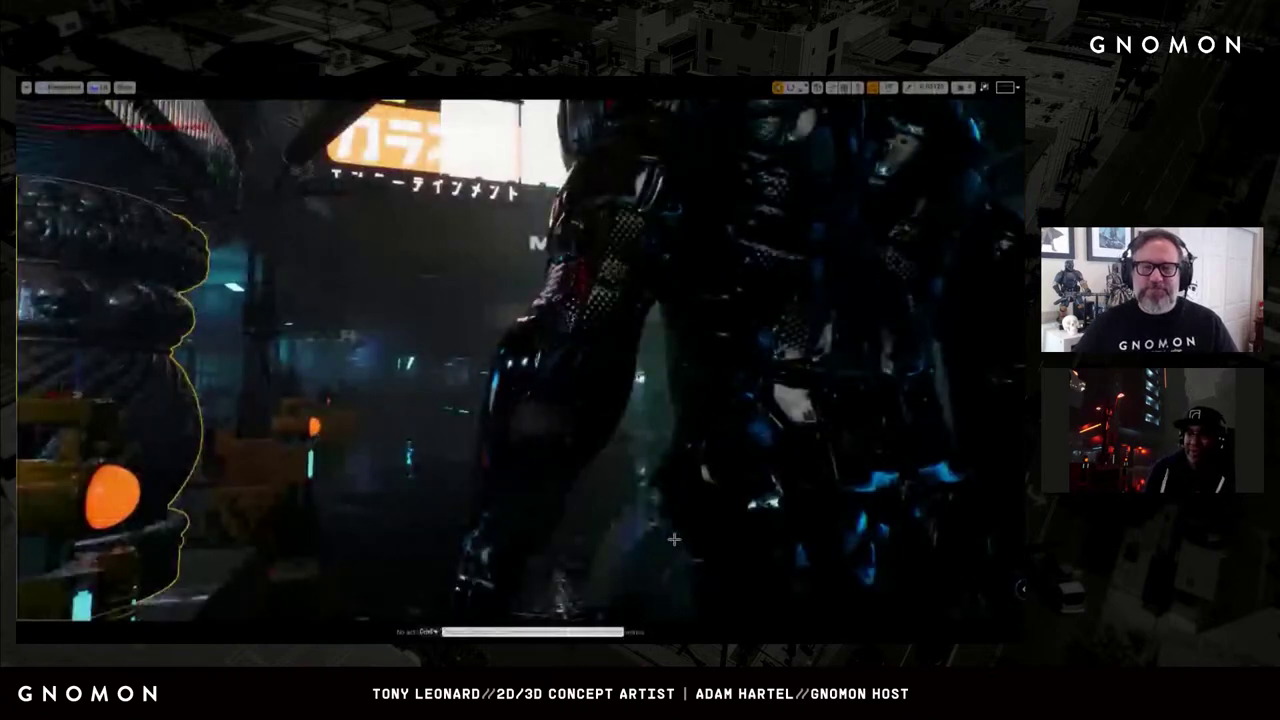
- Run the console command r.streaming.poolsize 88000 to raise the texture streaming pool
key("grave")
type("r.strea")
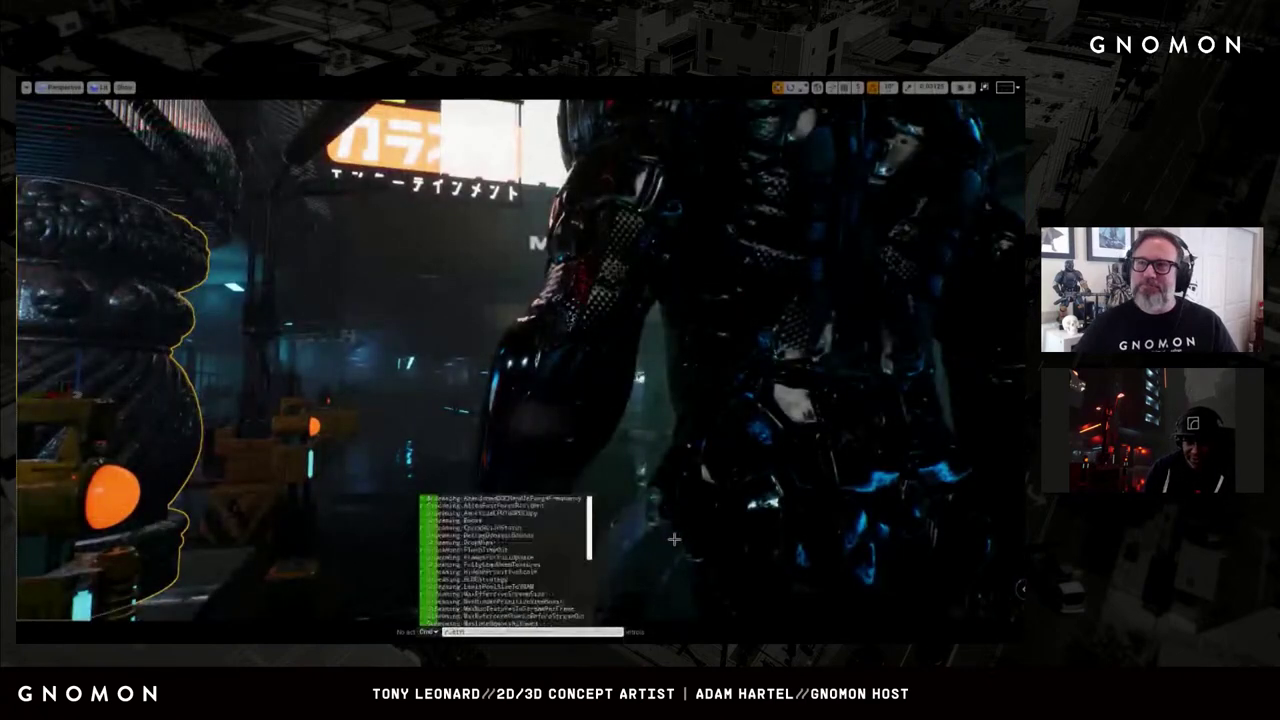
type("ming")
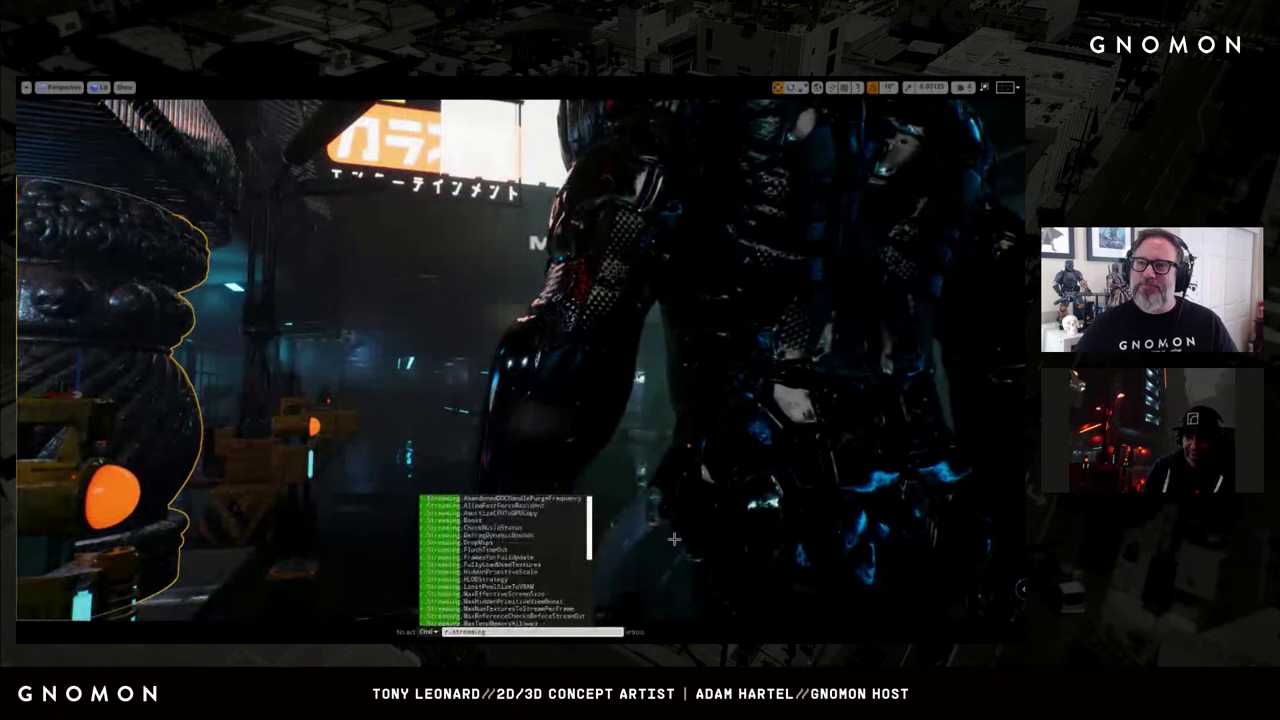
type(".poo")
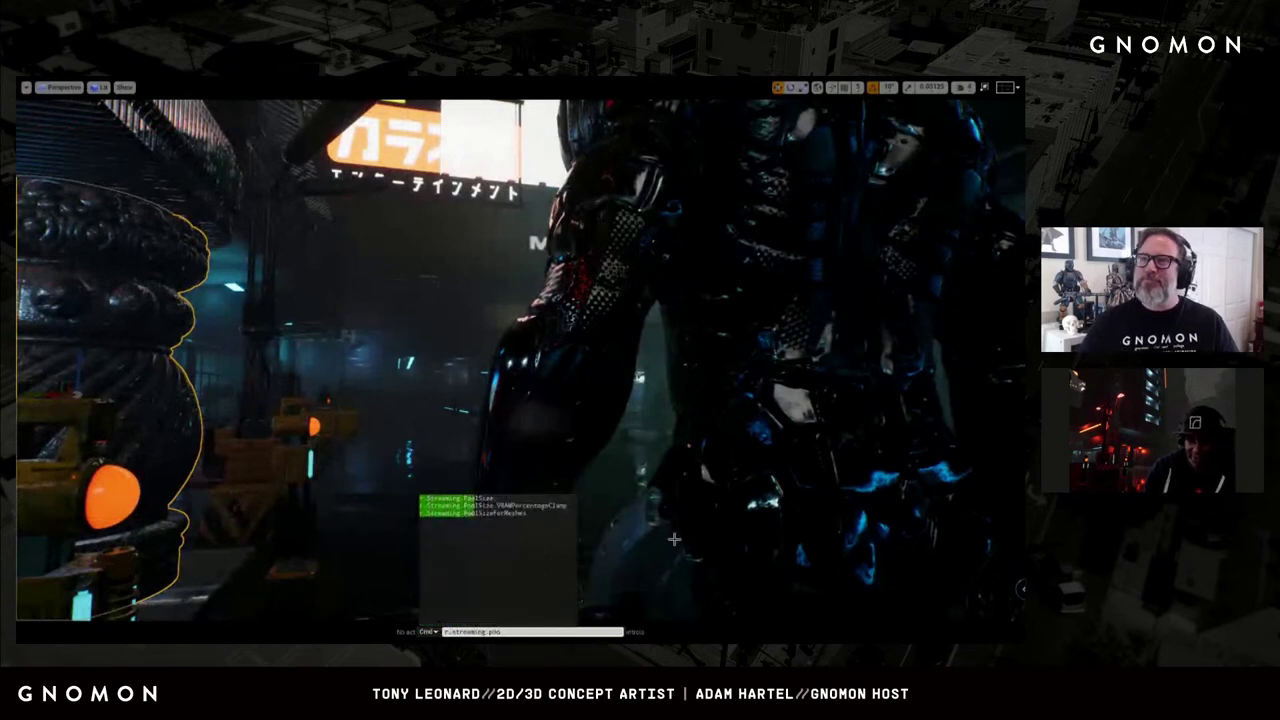
type("lsize")
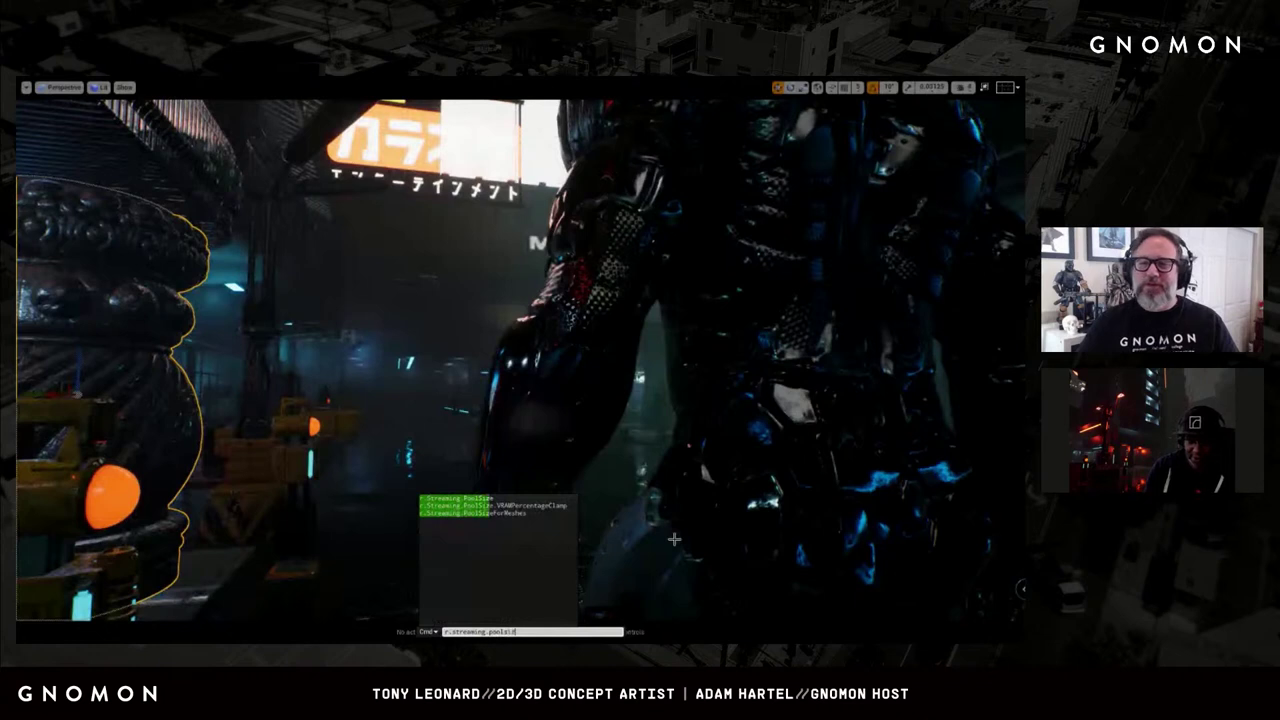
type(" 0")
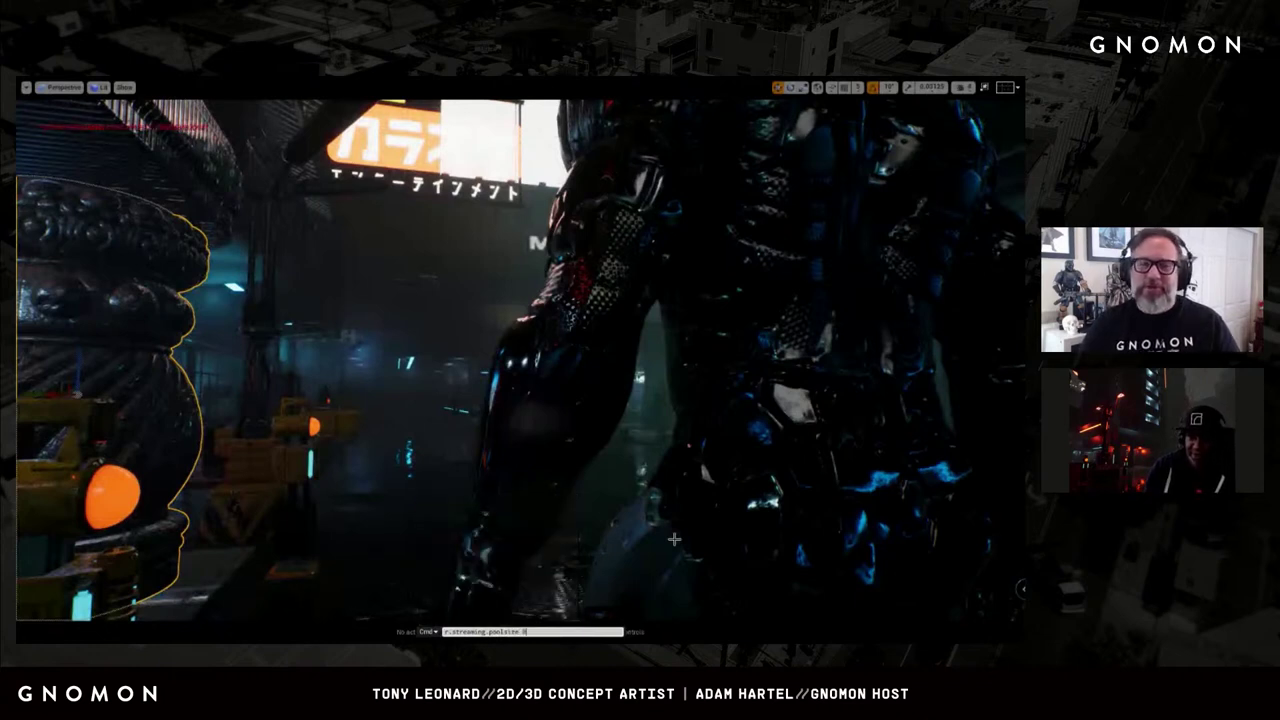
type("8")
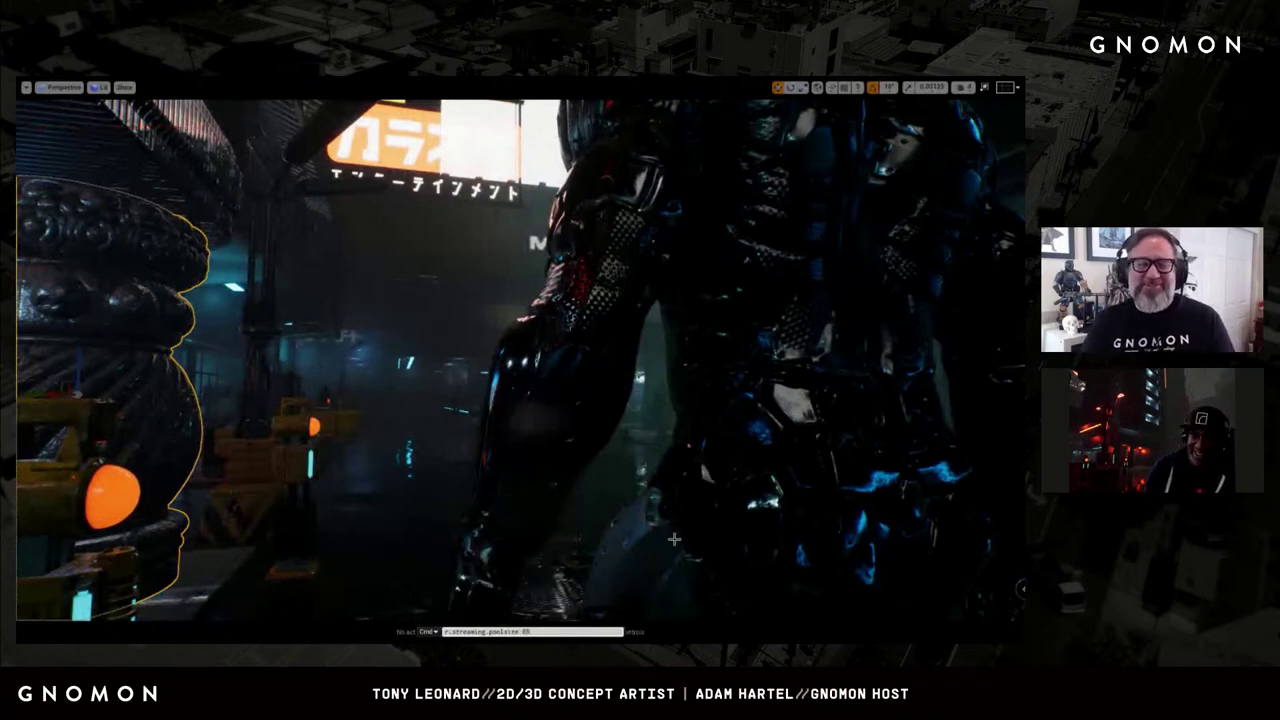
type("00")
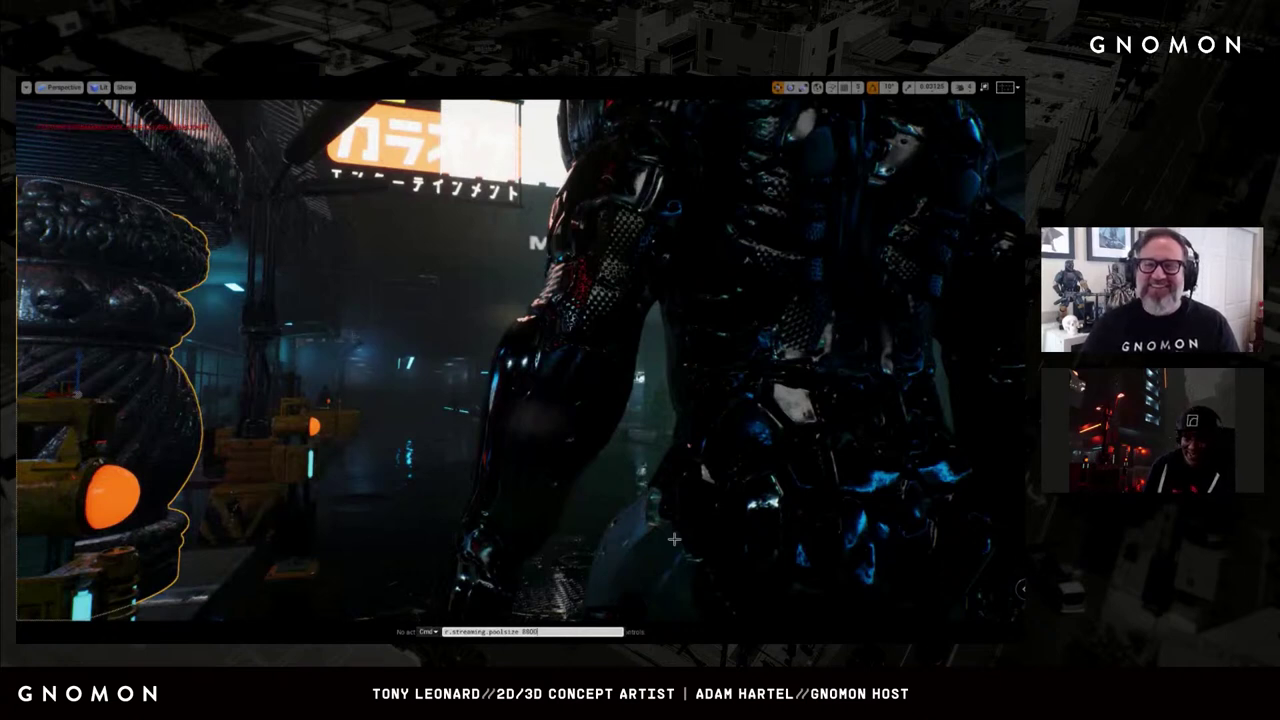
type("0")
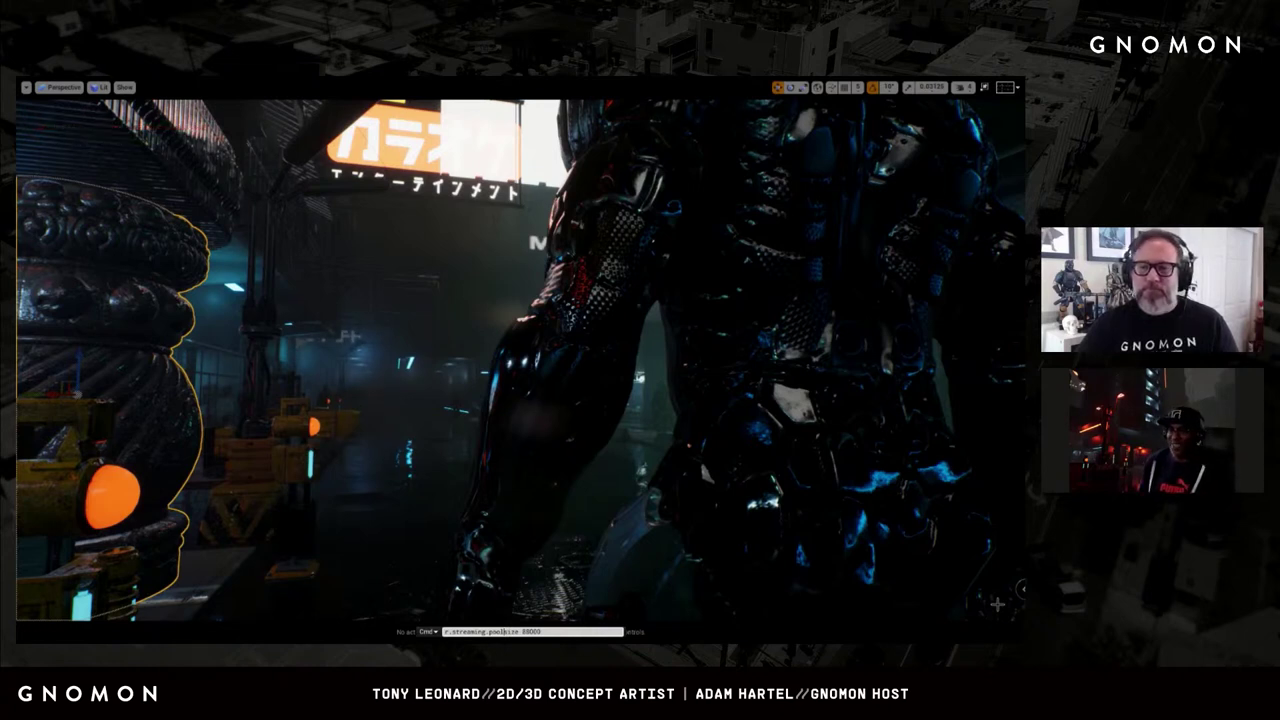
key("Return")
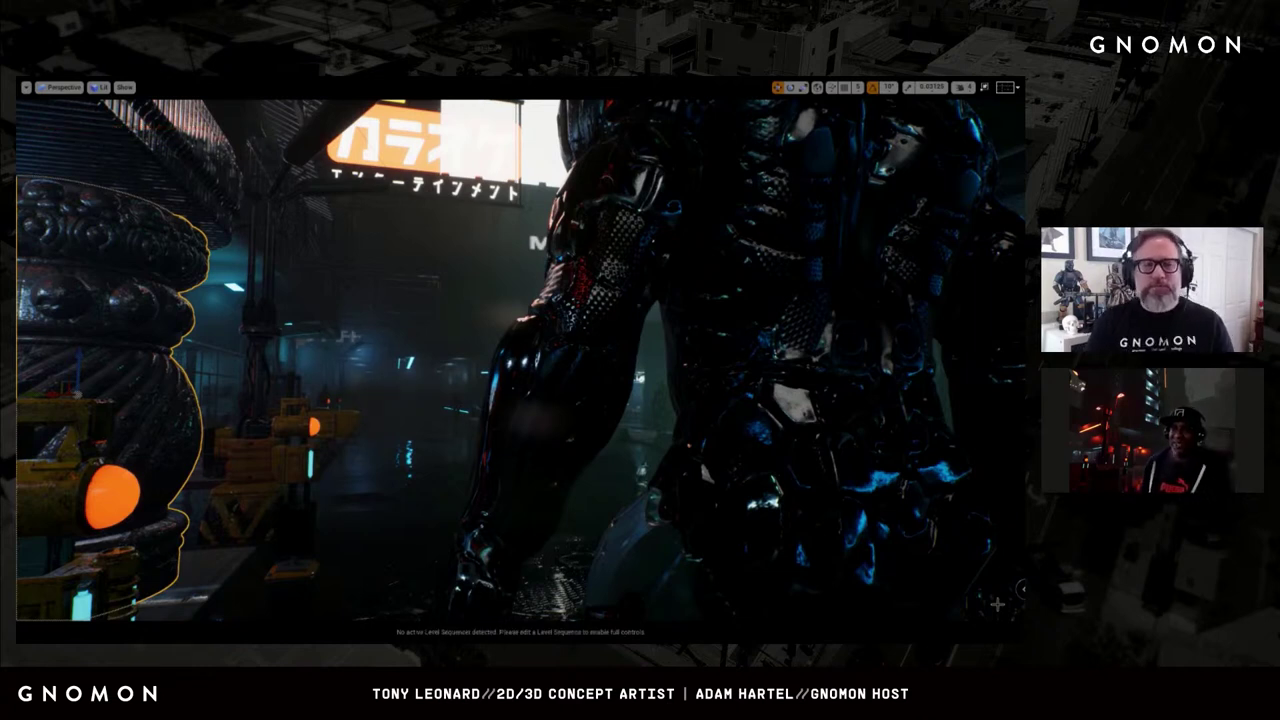
- Select the large horned figure, frame it from the front with its companions, and hide the selection outline with game view
left_click(749, 484)
right_click_drag(749, 484, 749, 484)
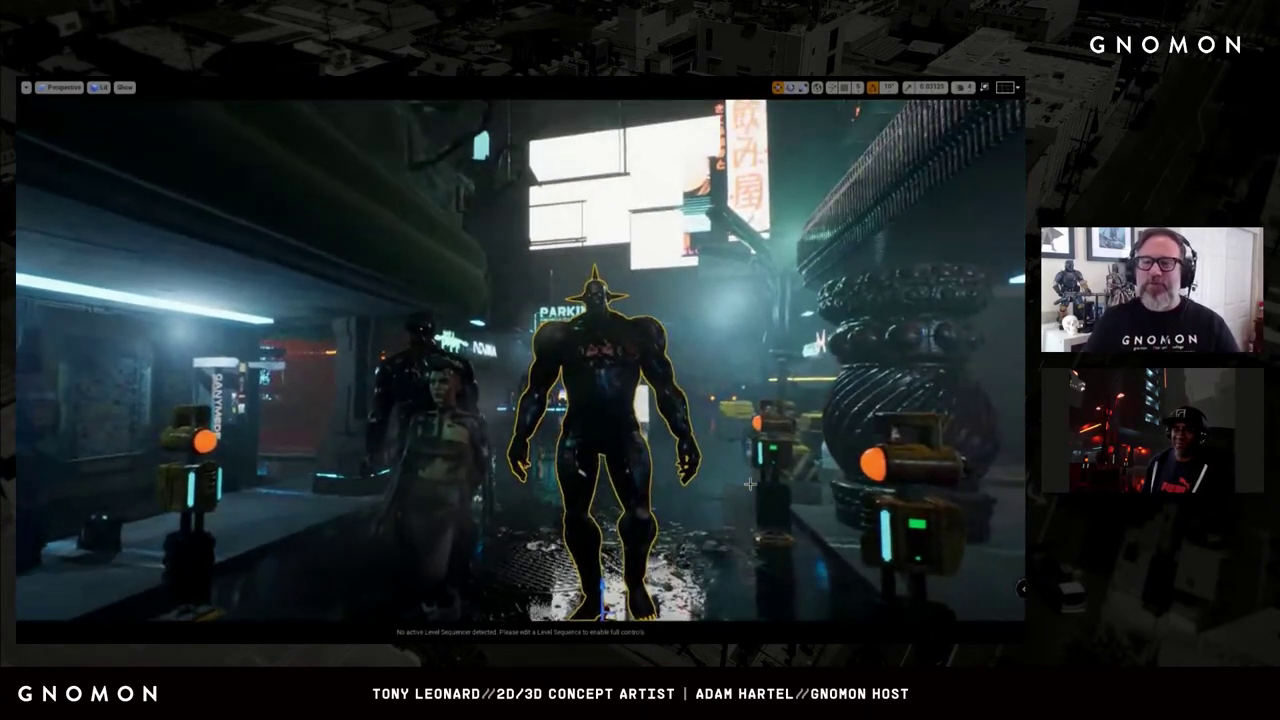
key("g")
key("g")
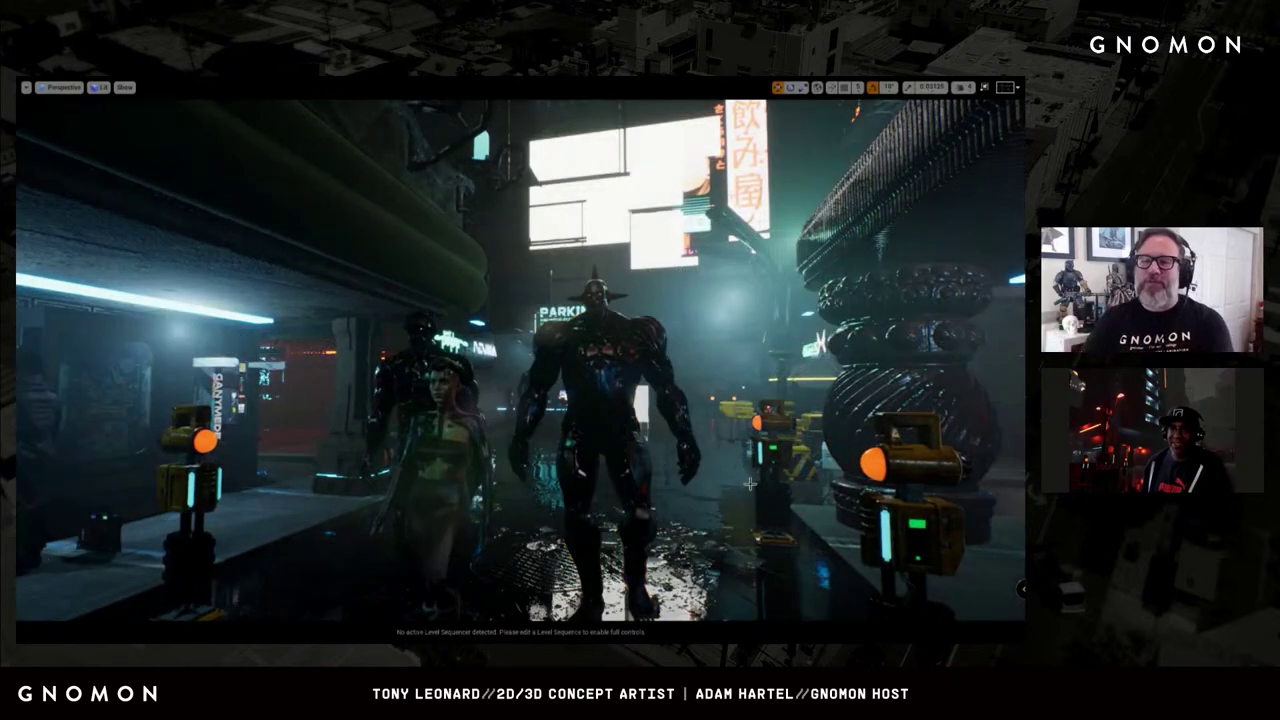
right_click_drag(749, 484, 749, 484)
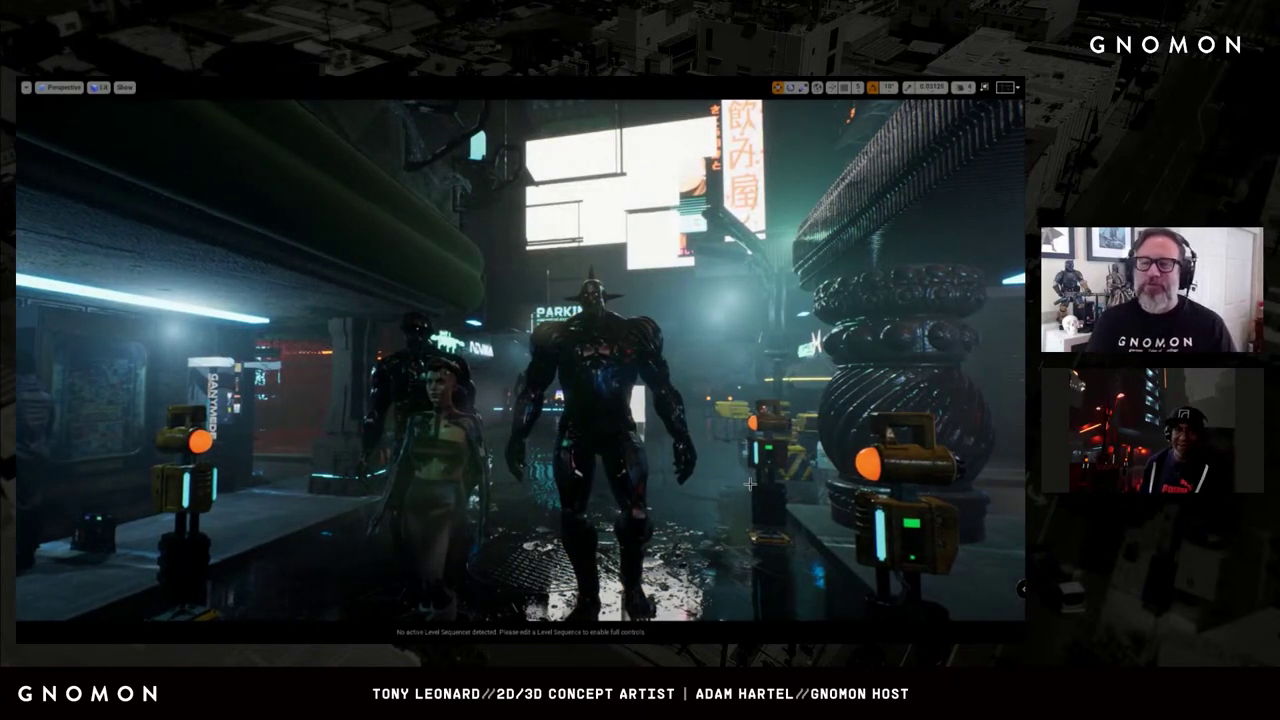
- Set the viewport's Screen Percentage to 200
left_click(26, 87)
left_click(117, 200)
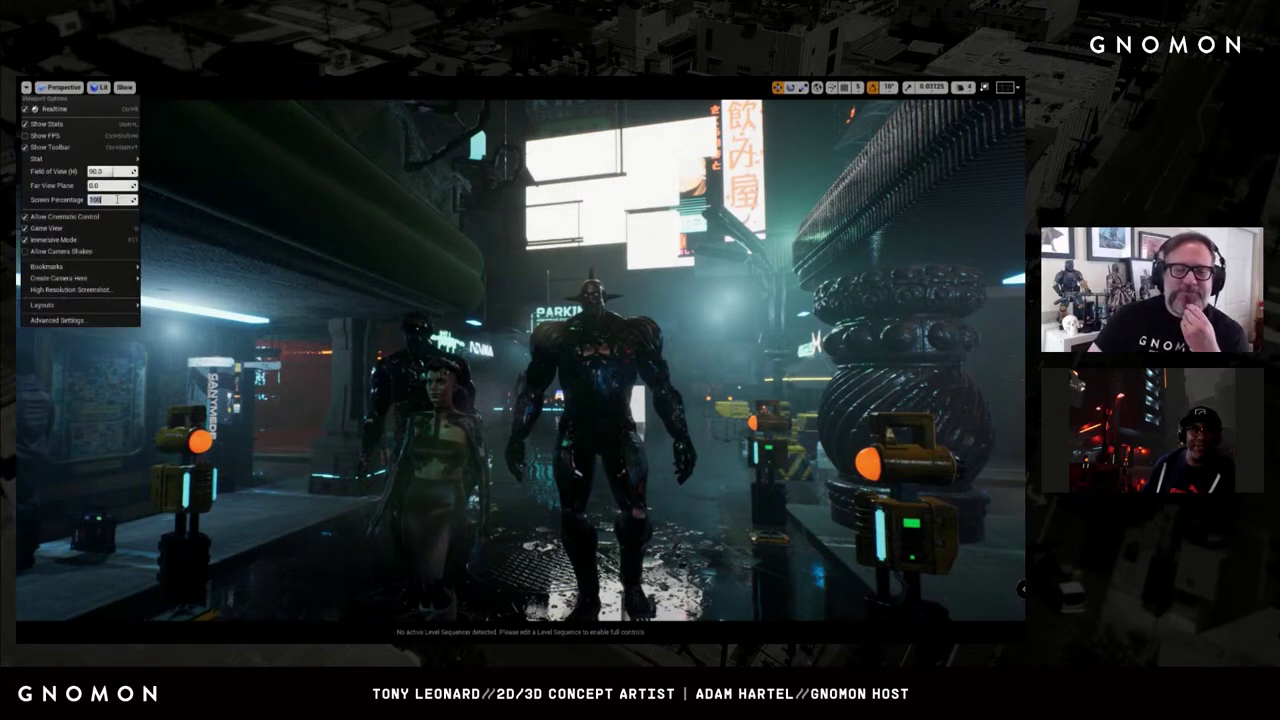
type("2")
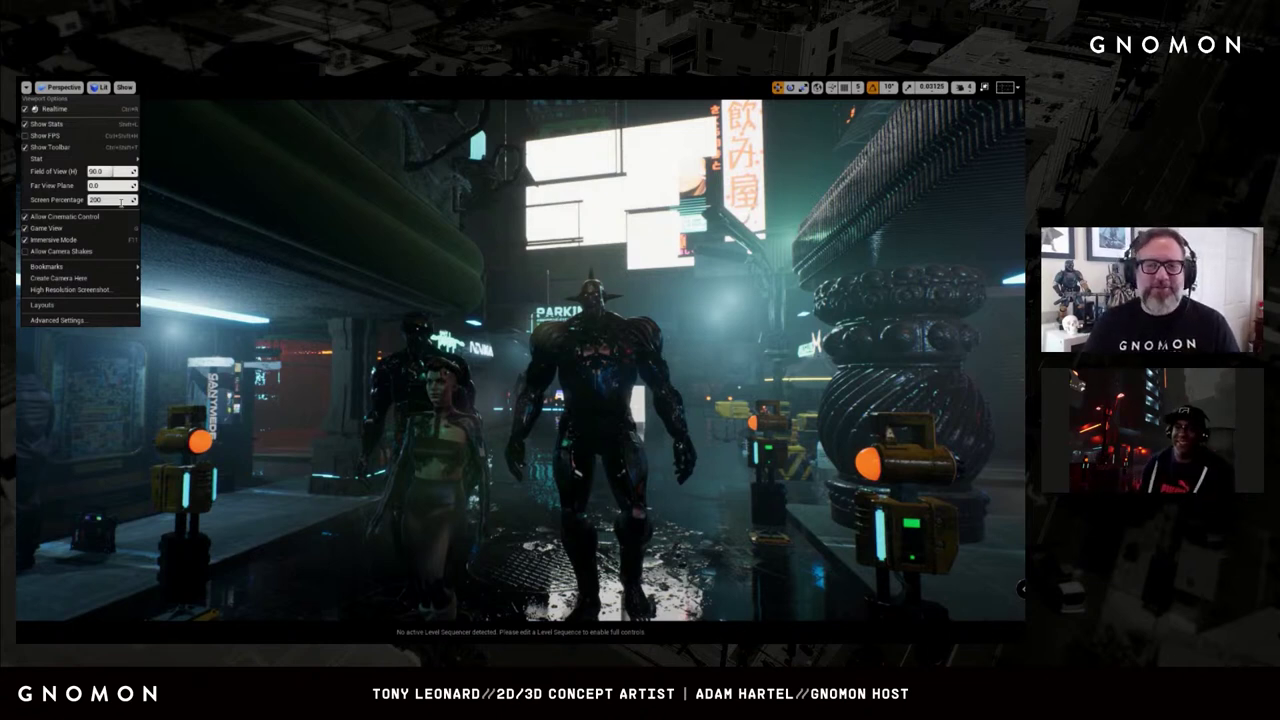
mouse_move(60, 158)
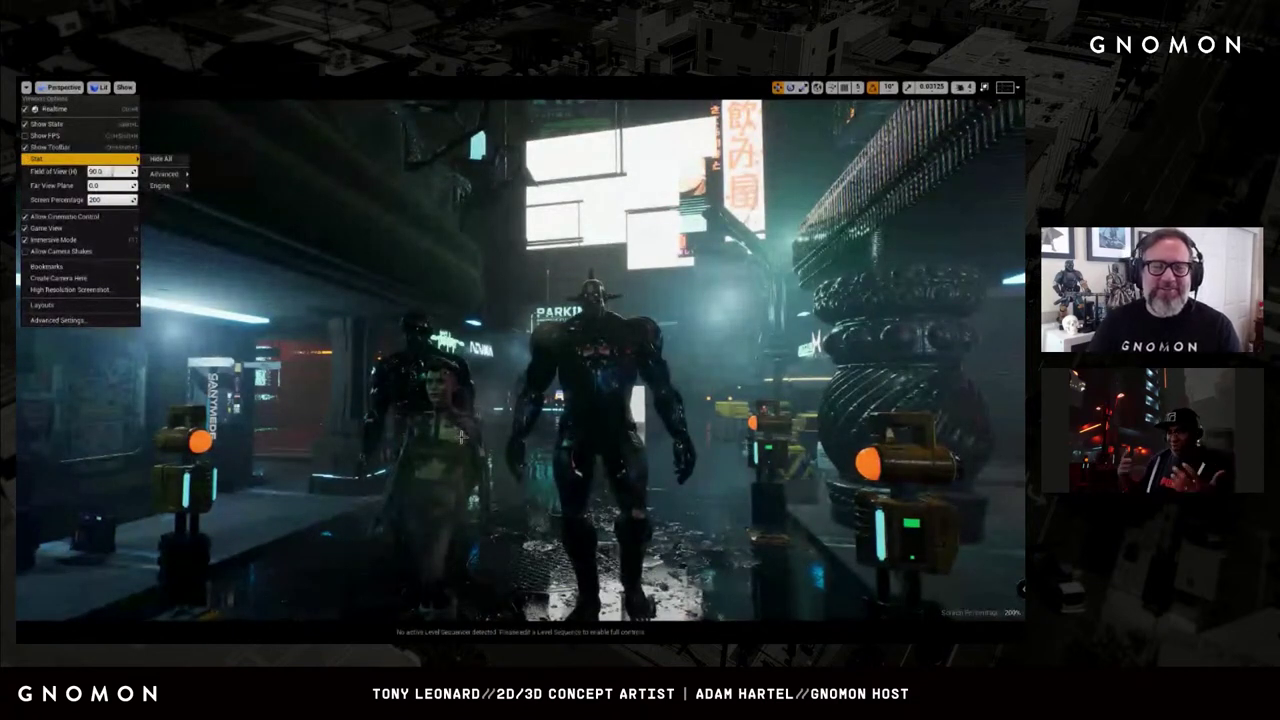
left_click(462, 436)
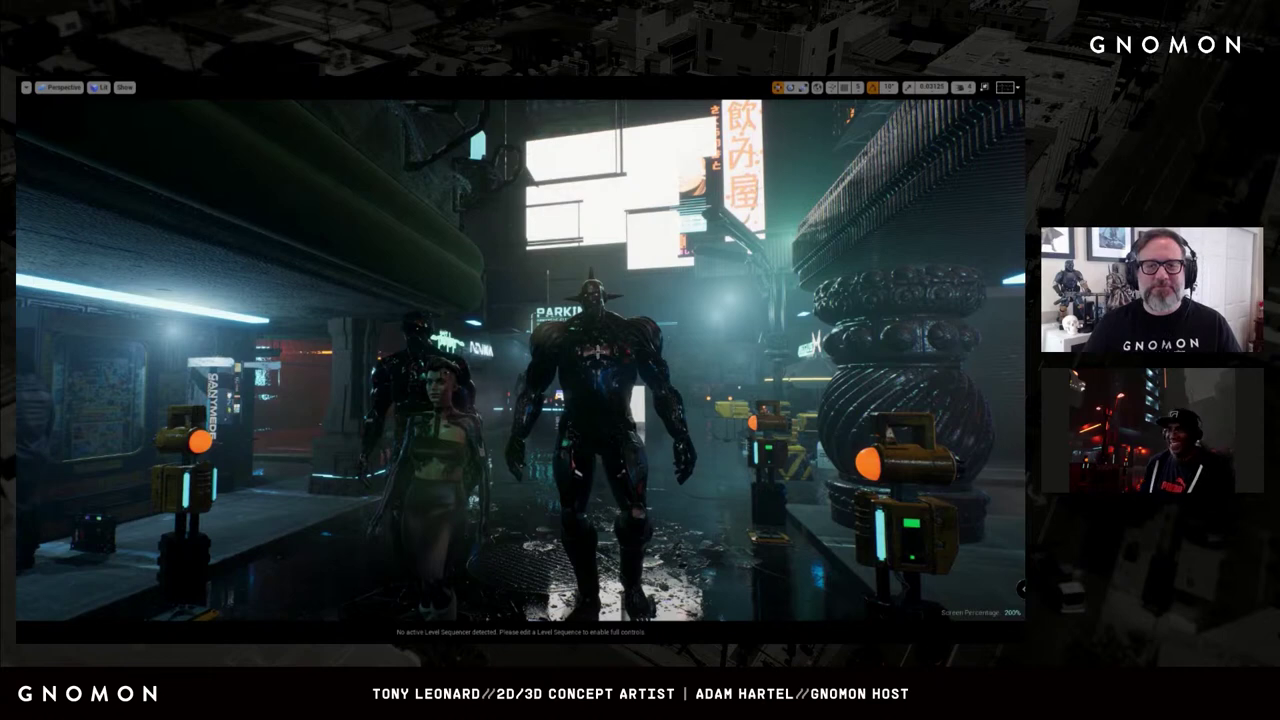
- Fly to the noodle shop and examine its counter, the customers and the armoured figure from the crates outside
right_click_drag(597, 350, 597, 349)
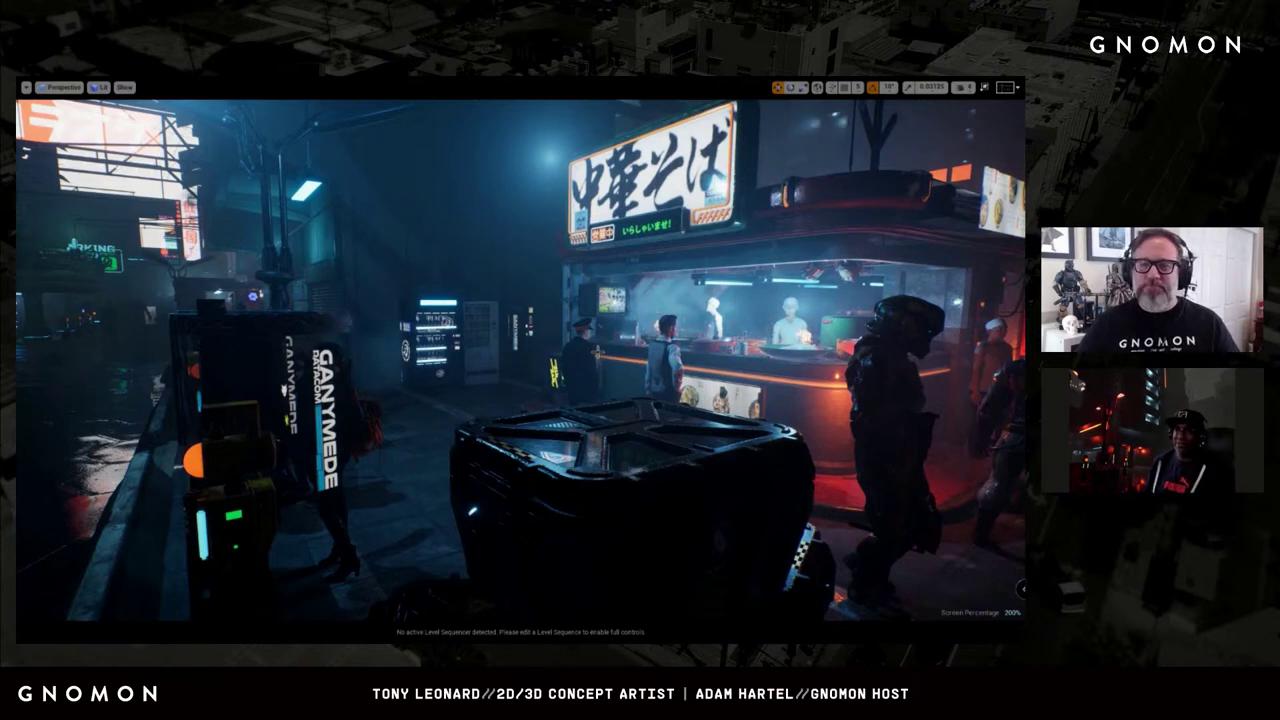
mouse_move(597, 351)
left_mouse_down()
mouse_move(597, 330)
mouse_move(597, 351)
left_mouse_up()
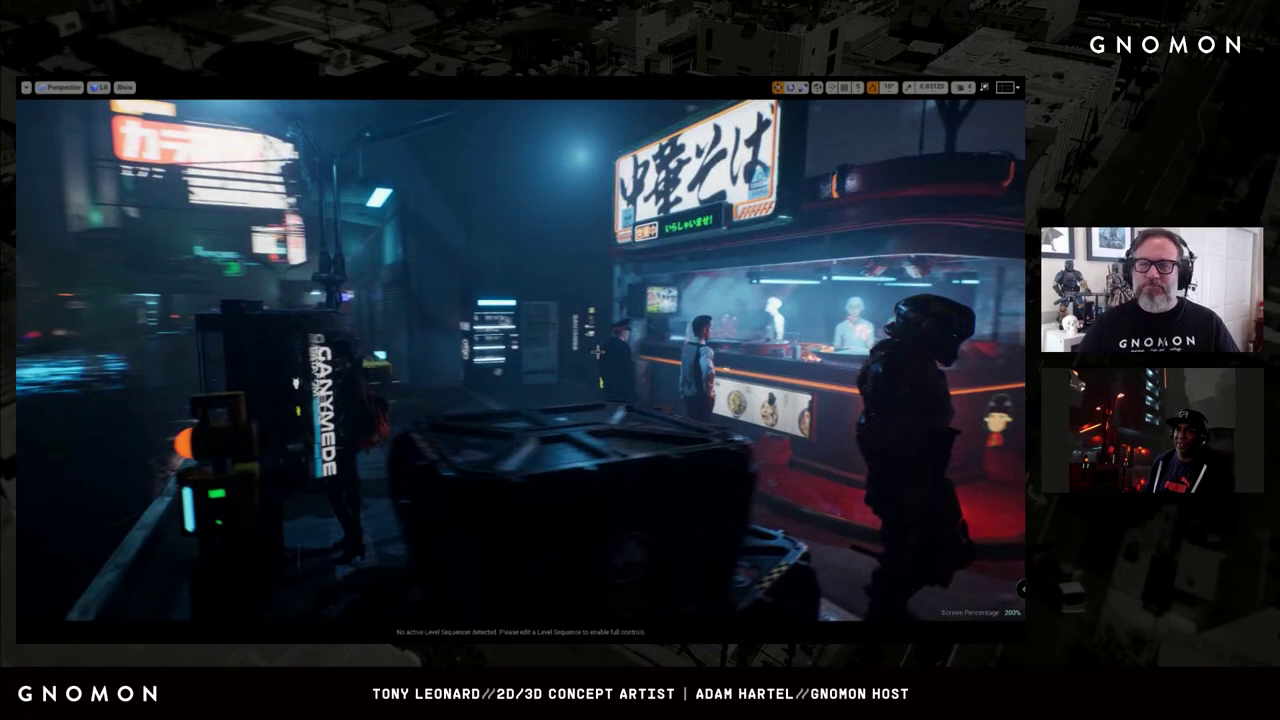
mouse_move(597, 351)
left_mouse_down()
mouse_move(615, 351)
mouse_move(597, 335)
left_mouse_up()
mouse_move(861, 352)
left_mouse_down()
mouse_move(866, 330)
mouse_move(862, 343)
left_mouse_up()
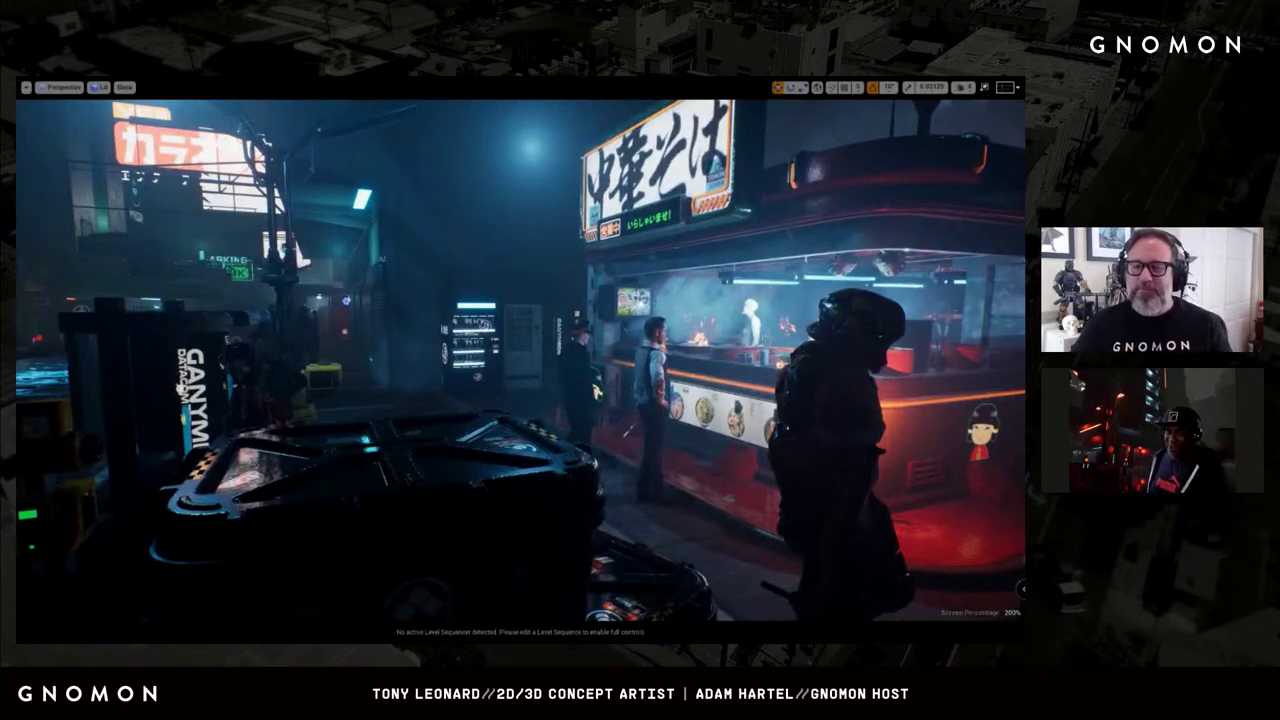
- Switch to VLC media player and check the Media Information of the clip Gany_flyover_country_scn_001_1.mp4
key("alt+Tab")
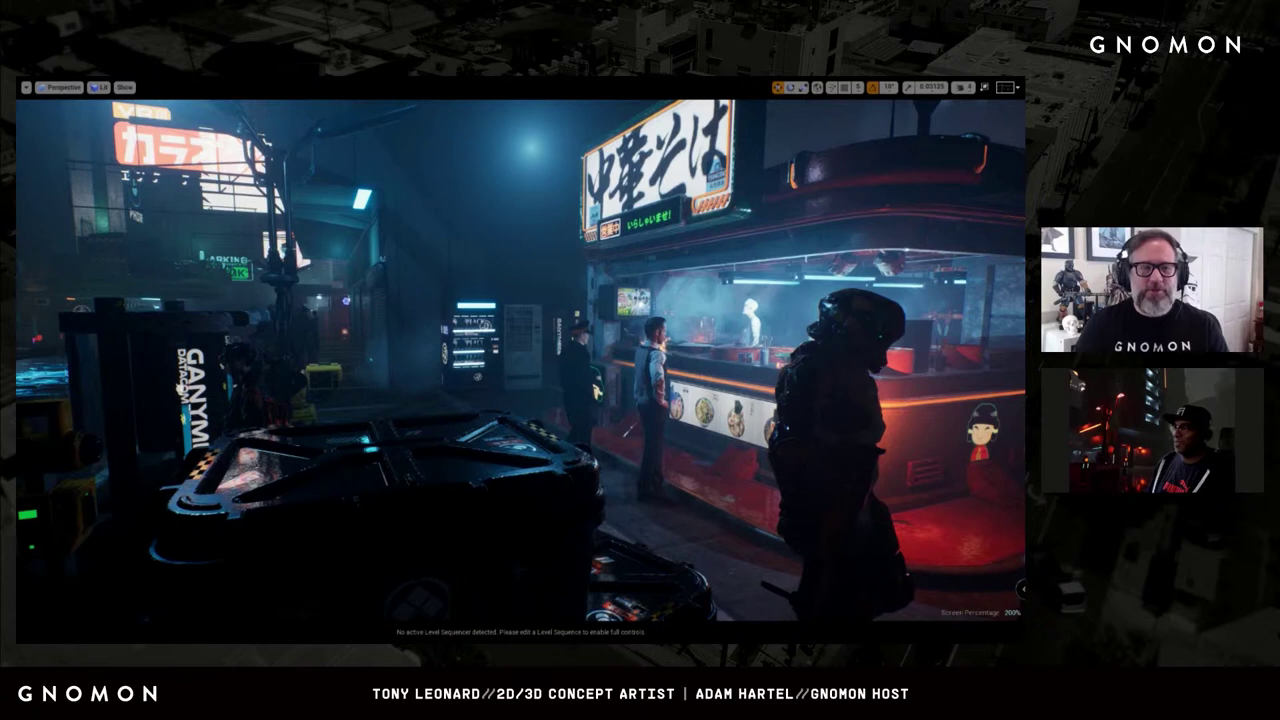
key("ctrl+i")
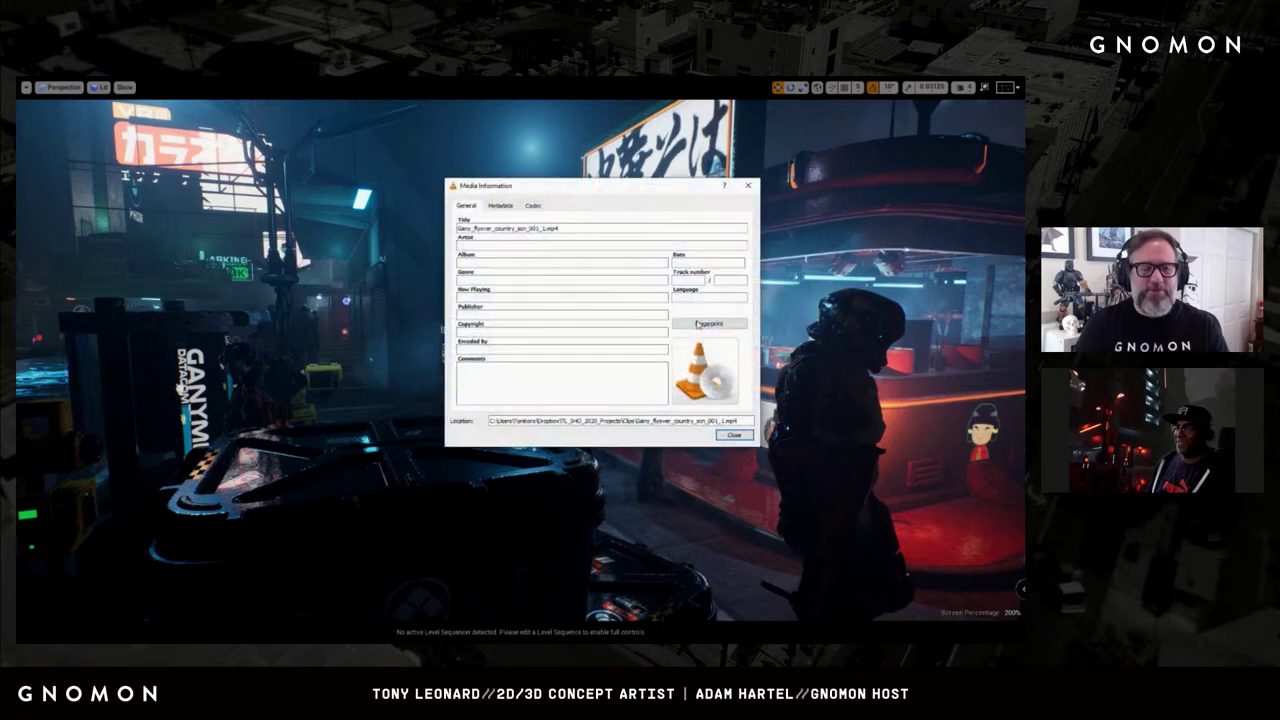
triple_click(575, 228)
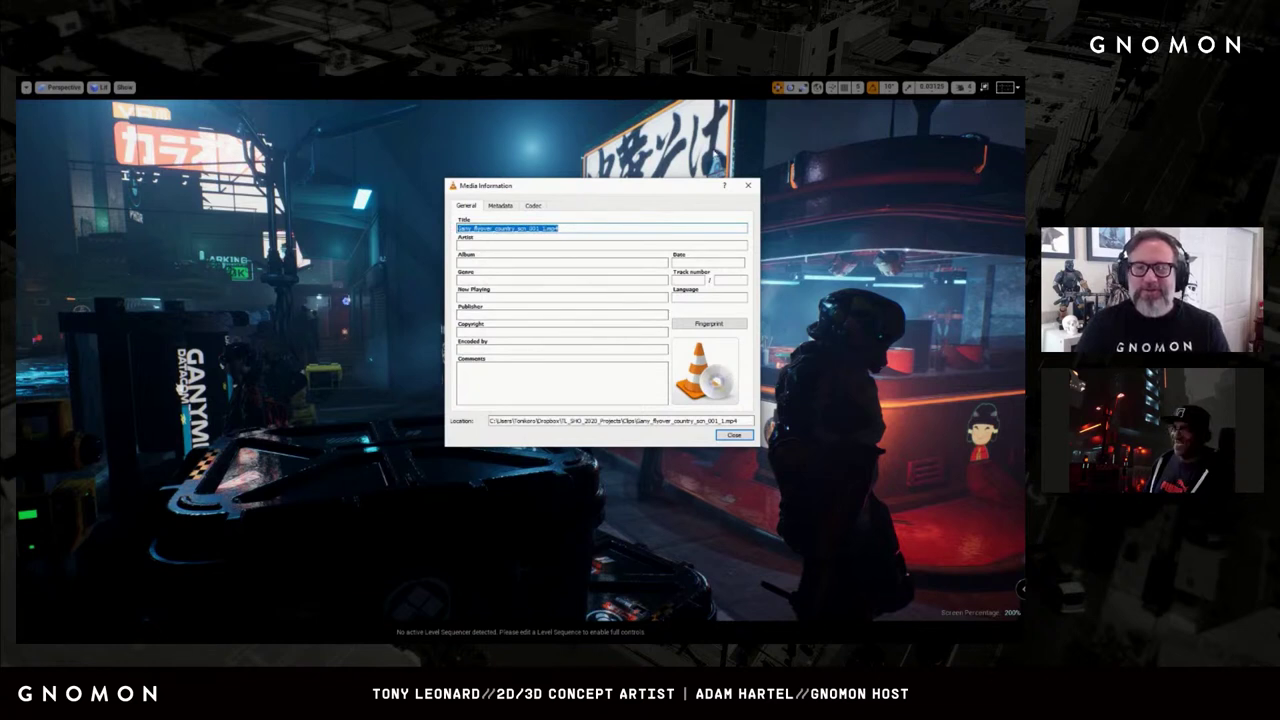
left_click(748, 185)
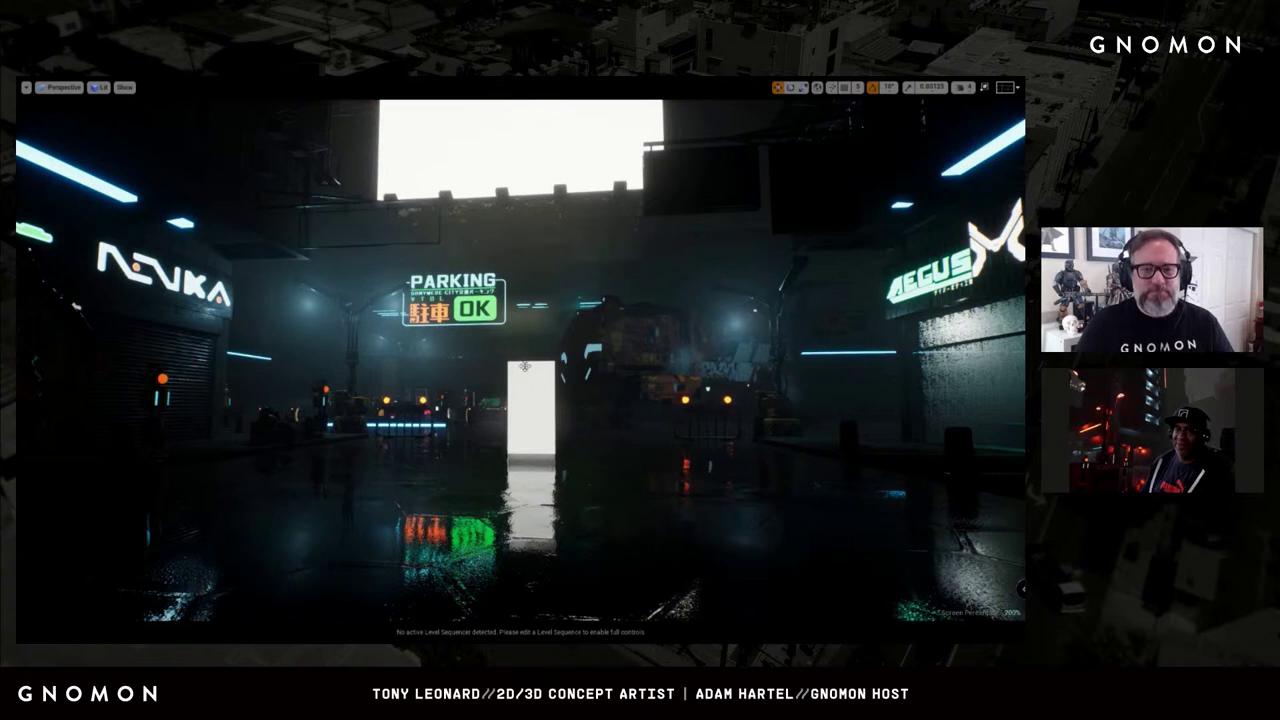
left_click(522, 420)
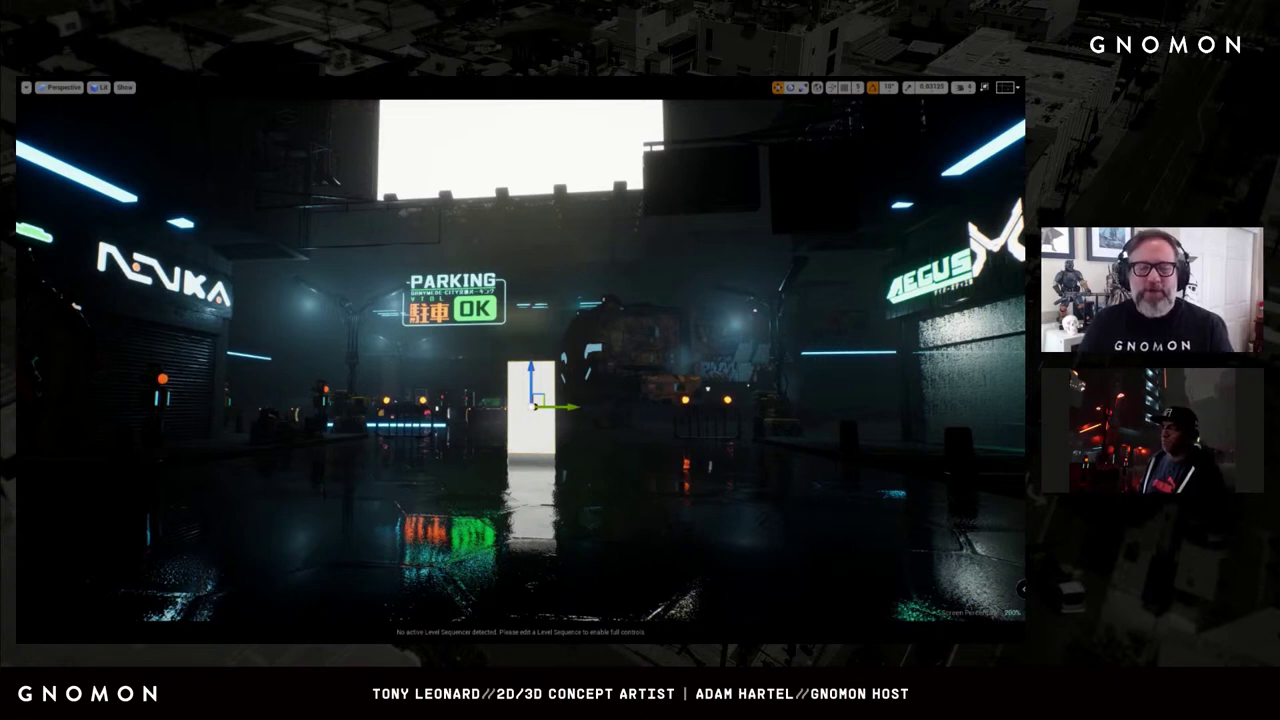
key("alt+Tab")
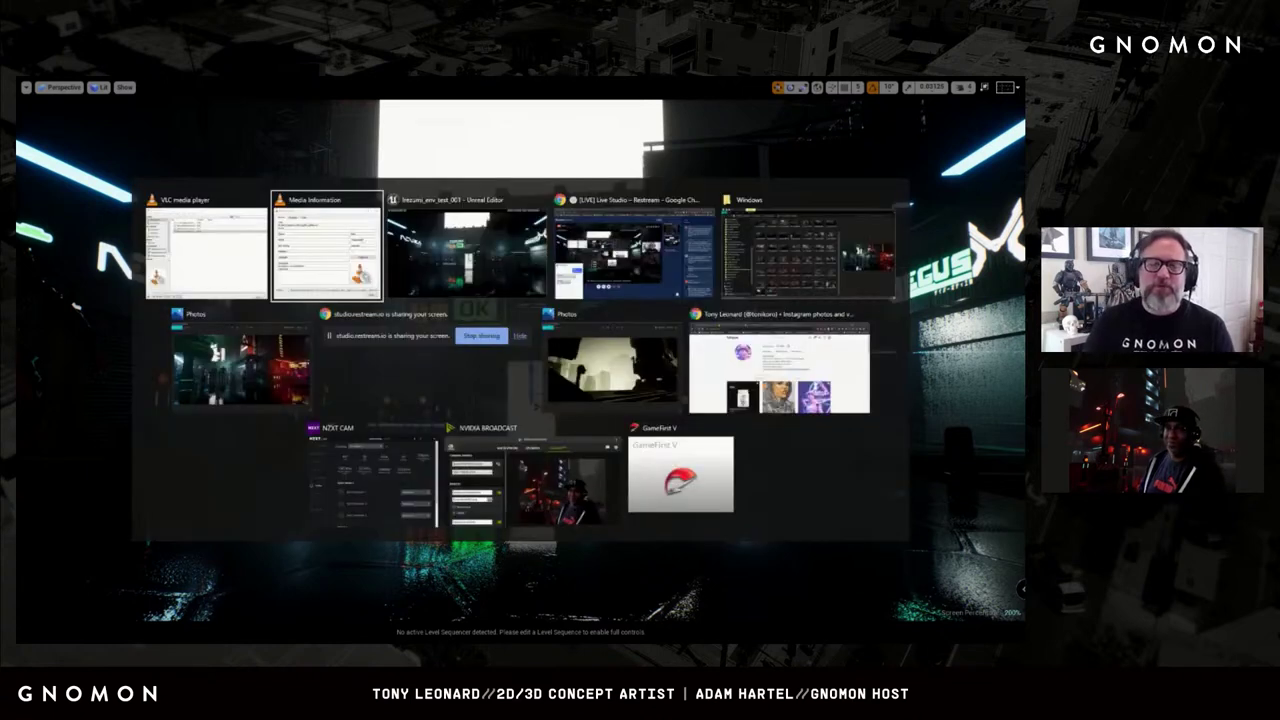
key("Tab")
key("Tab")
key("Tab")
key("Escape")
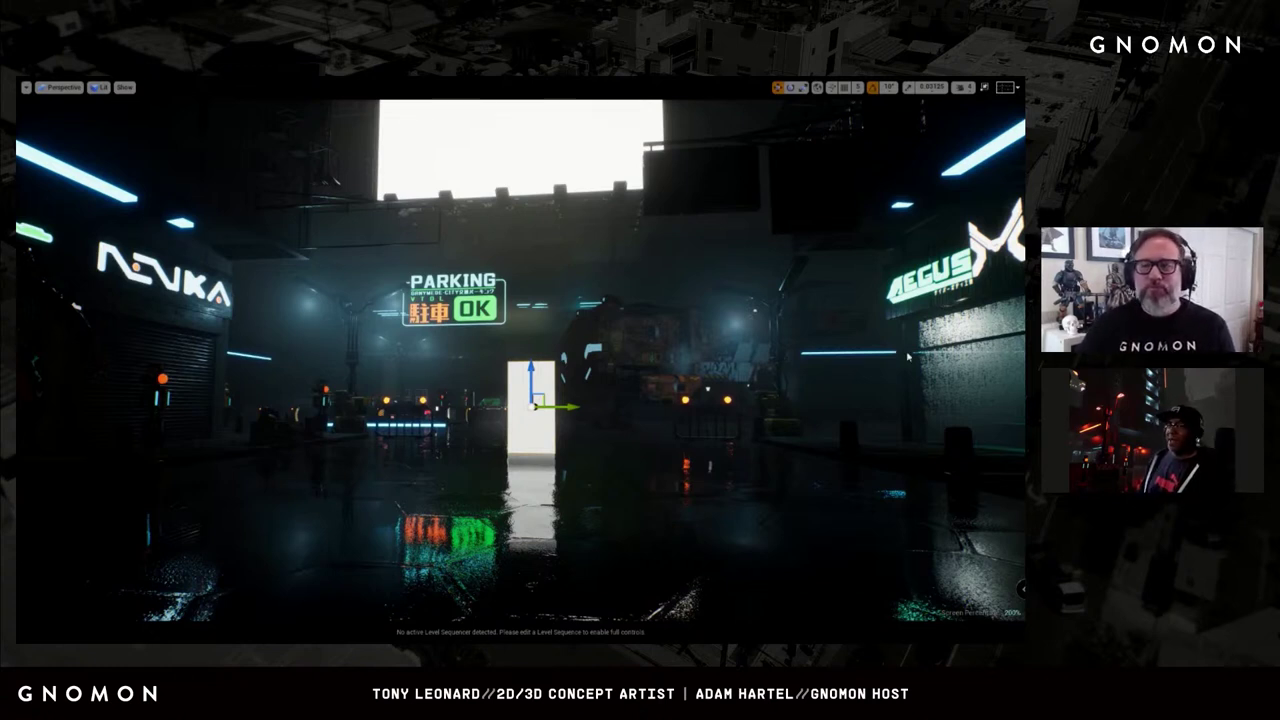
left_click(619, 531)
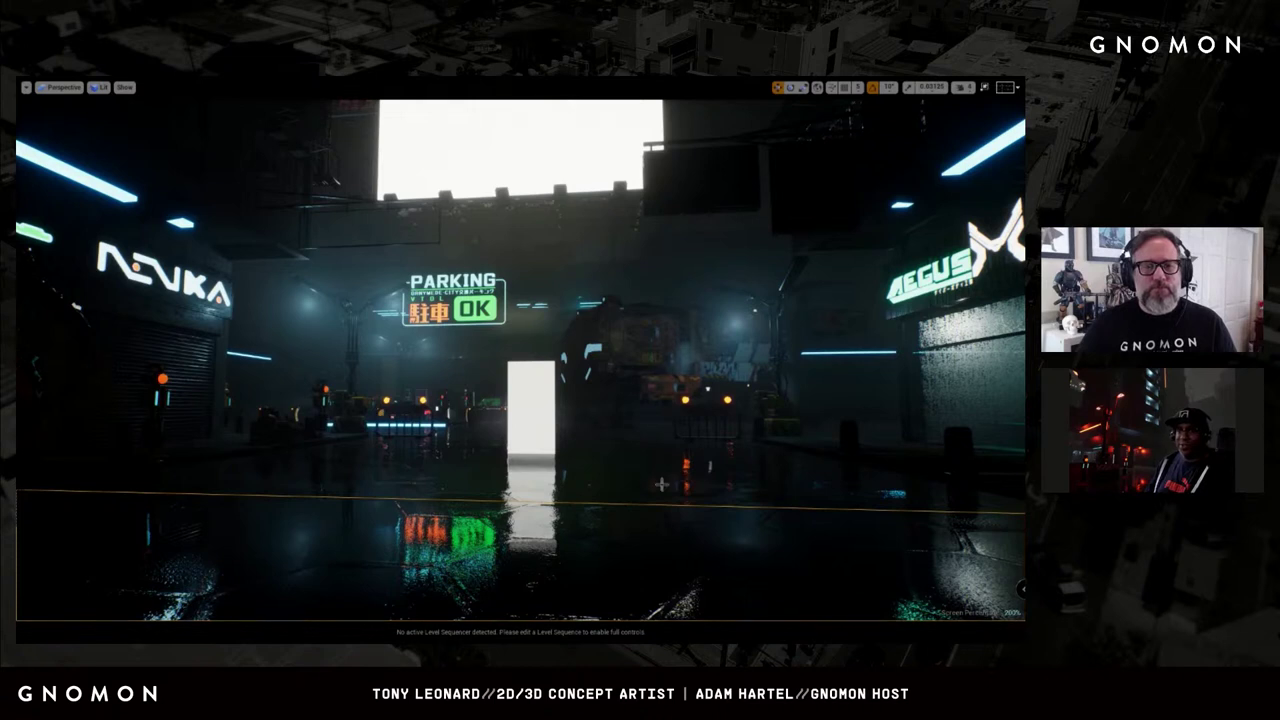
left_click(26, 88)
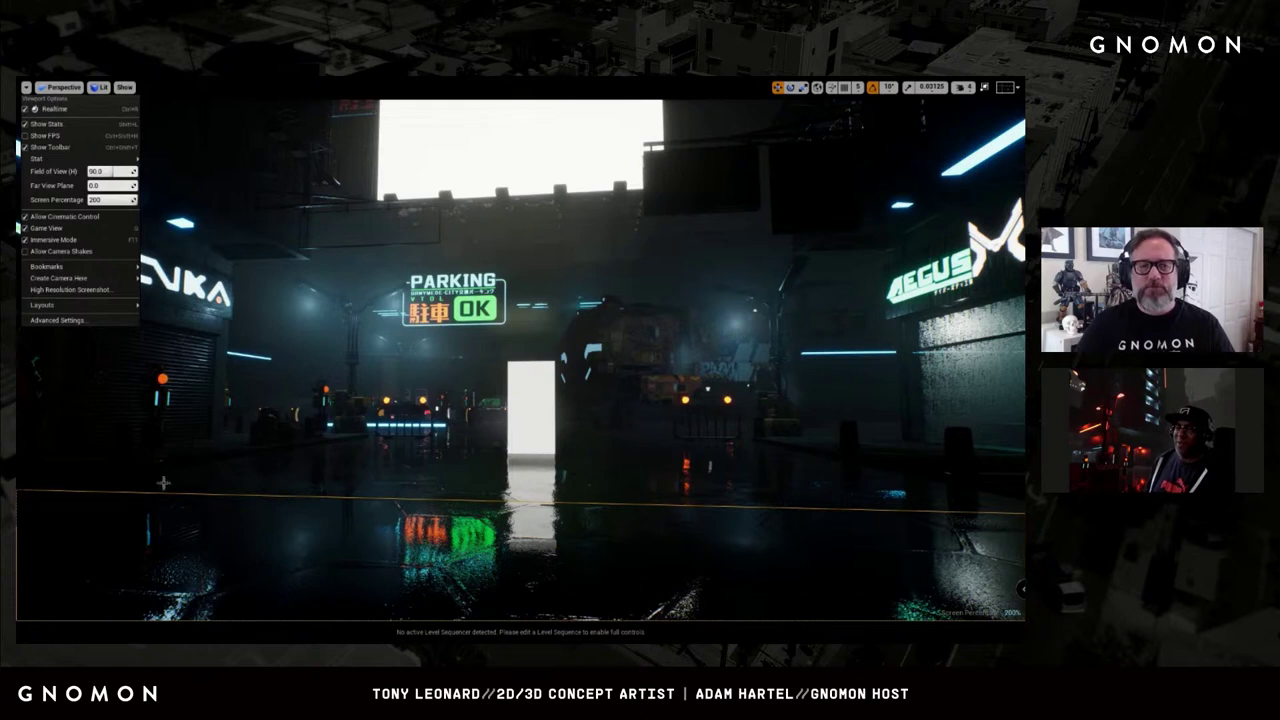
key("Escape")
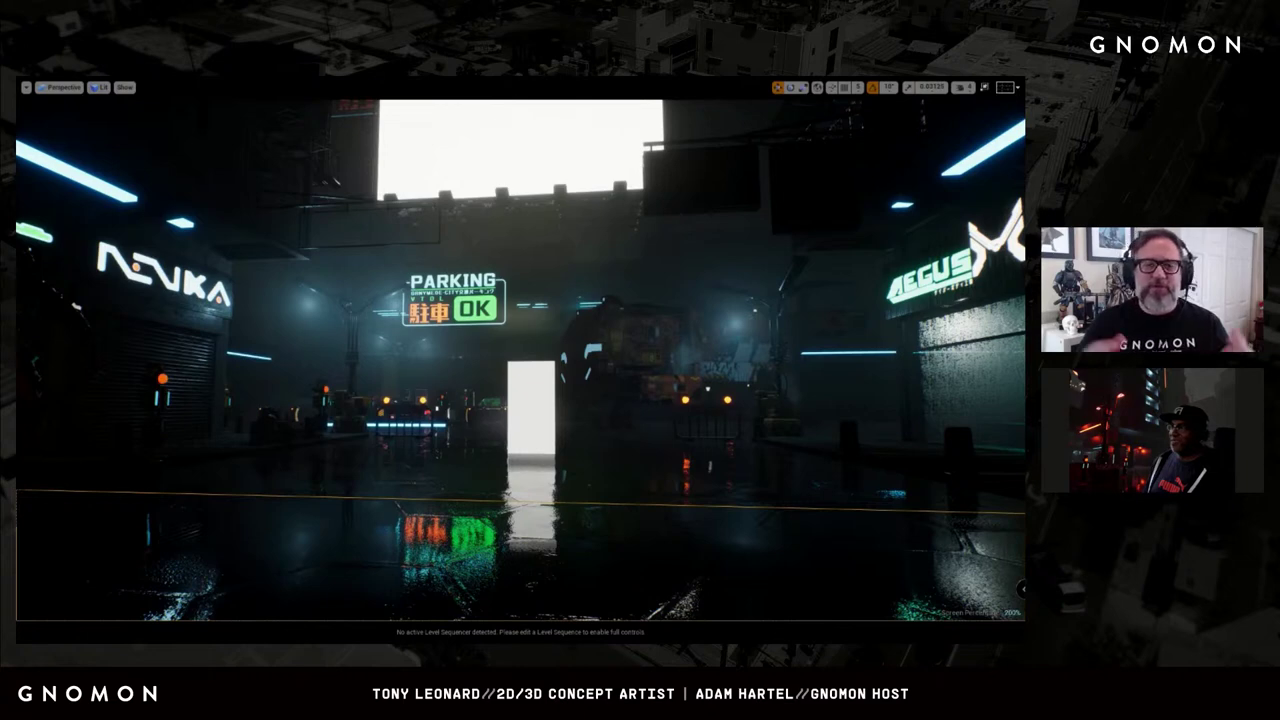
- Bring the VLC media player window onto the shared screen and play Gany_flyover_country_scn_001_1.mp4 in full screen
left_click_drag(846, 286, 352, 286)
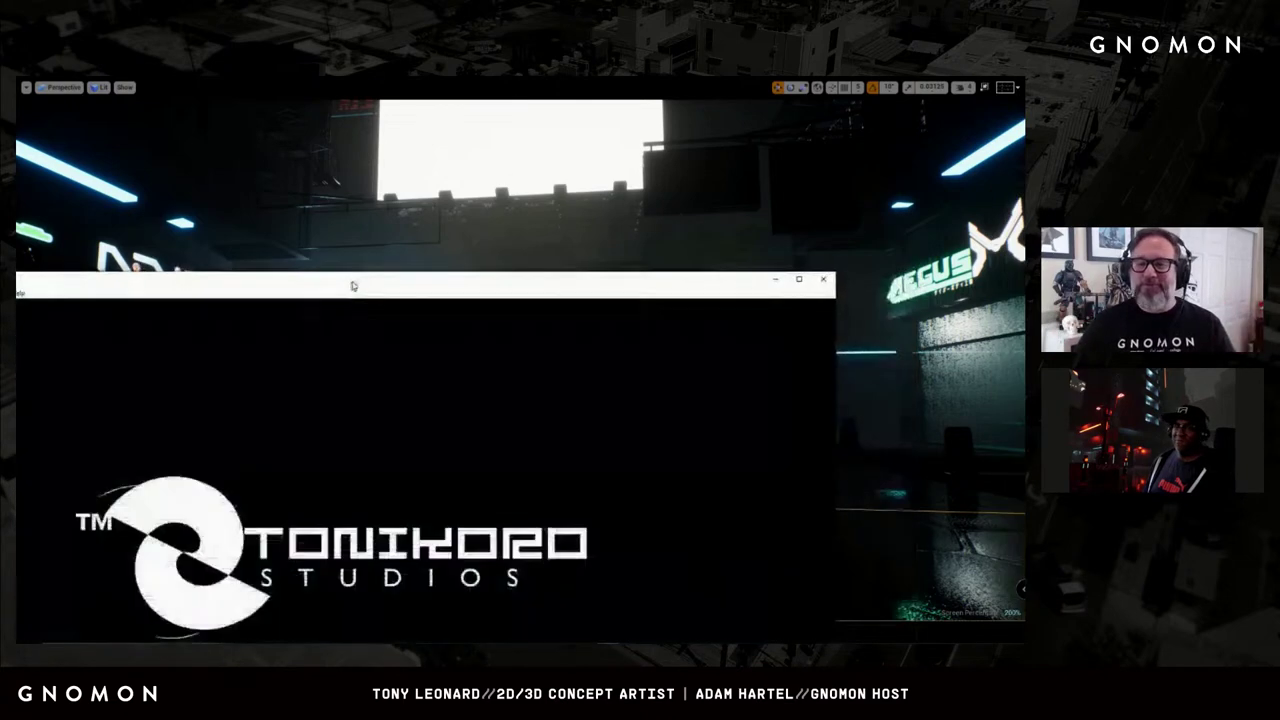
double_click(352, 286)
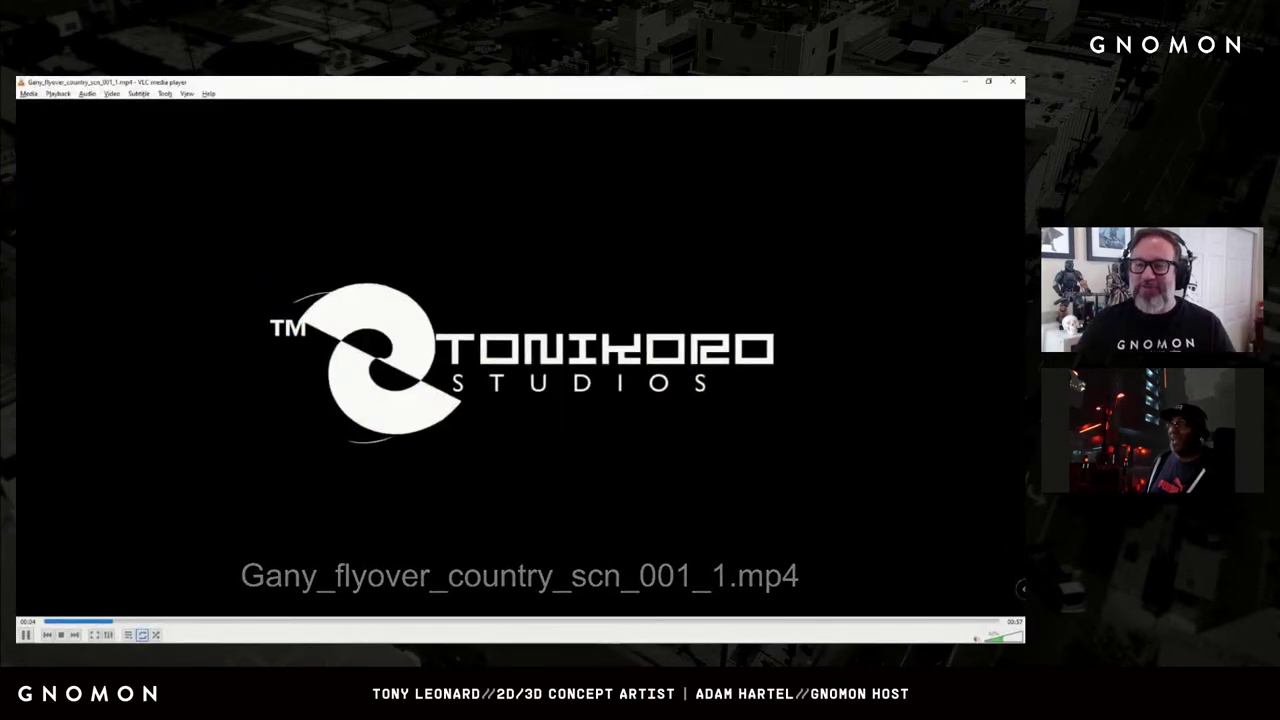
key("space")
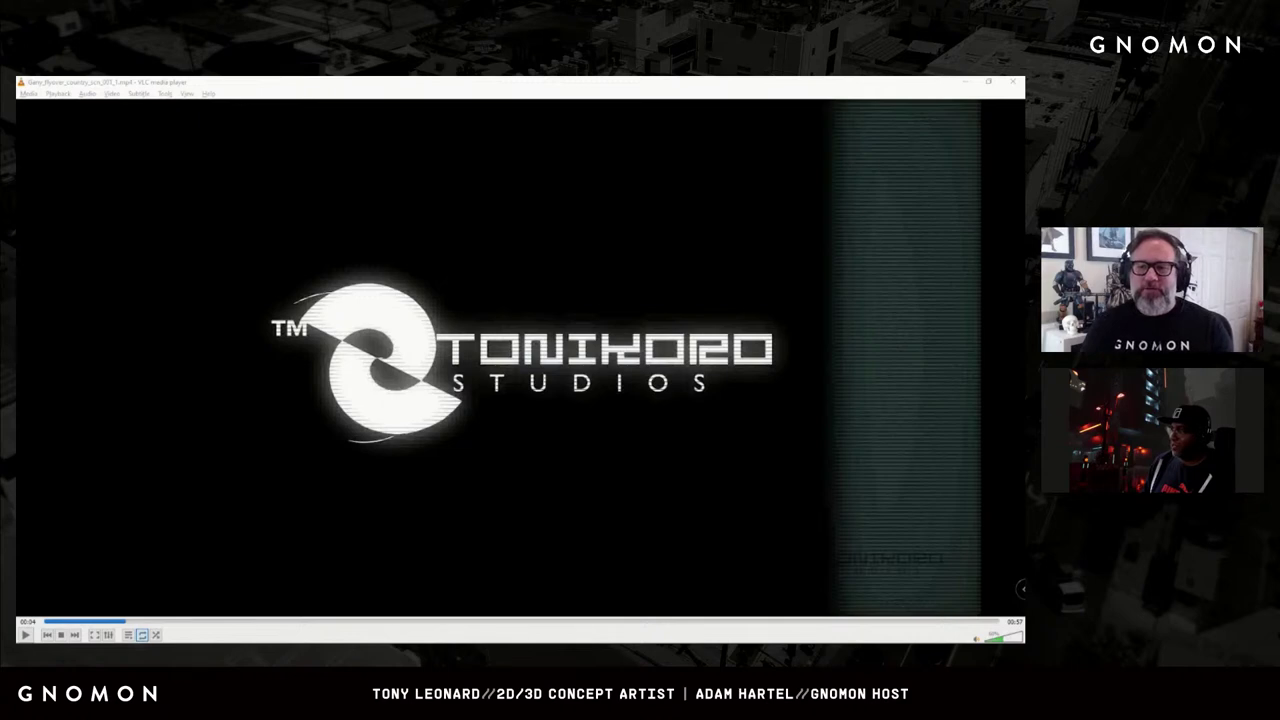
left_click(805, 87)
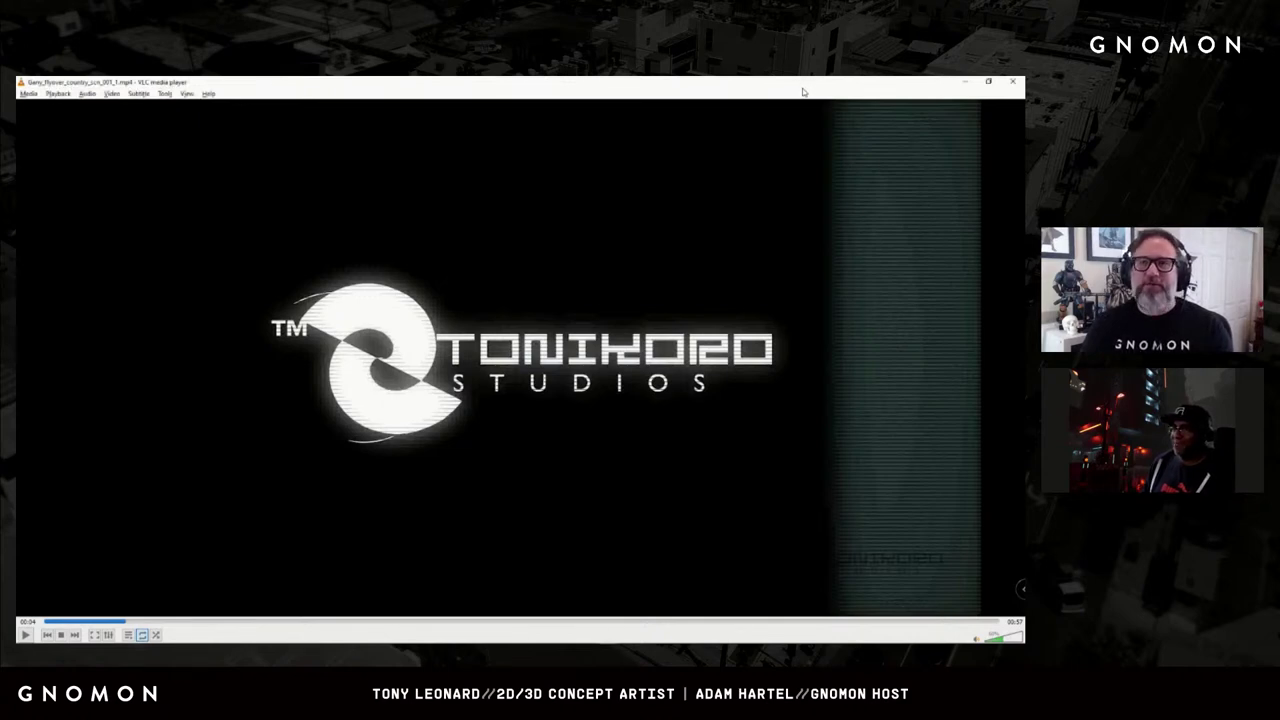
key("space")
key("f")
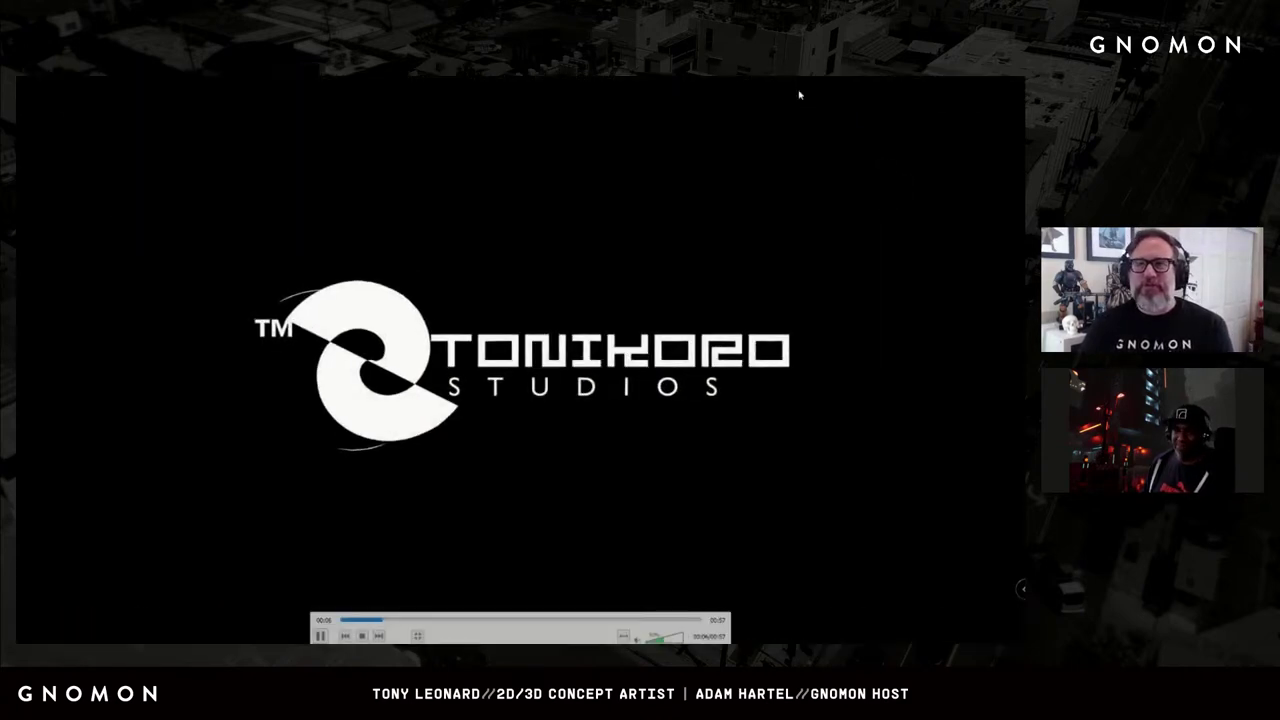
- Adjust the playback volume of the city flyover clip, finishing at a lower level
scroll(698, 470, "up", 3)
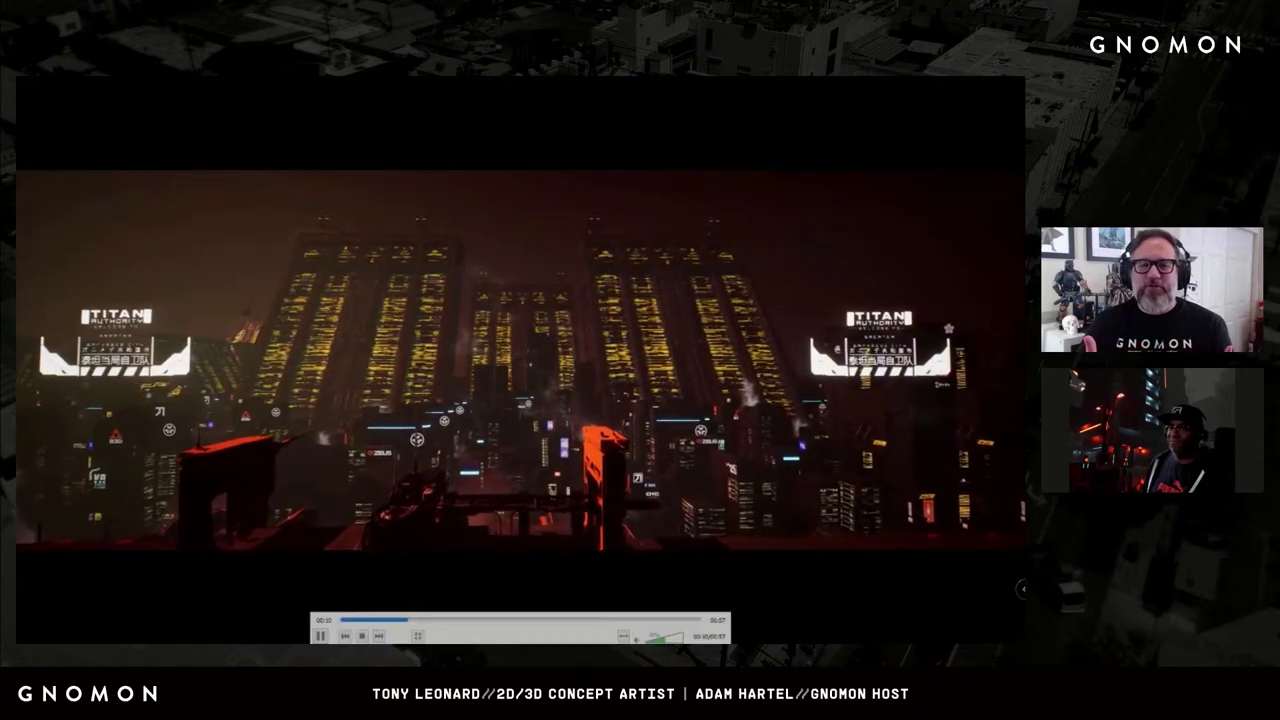
scroll(697, 475, "down", 1)
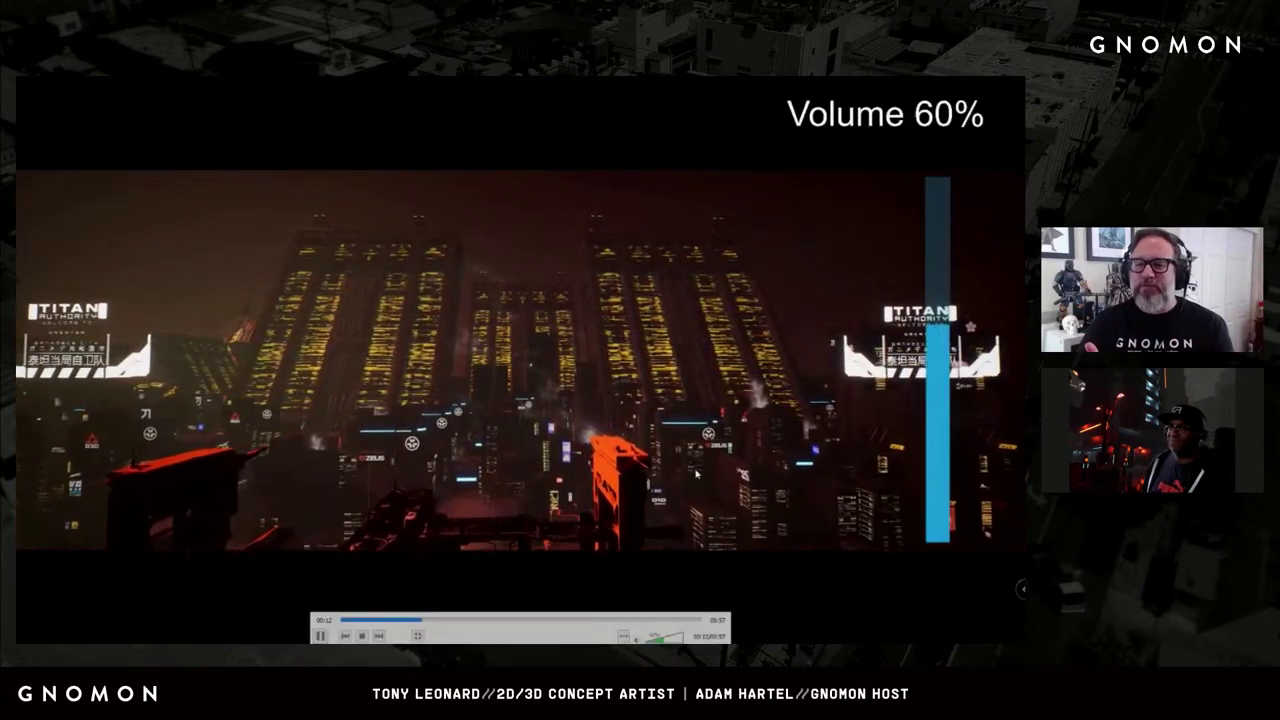
scroll(697, 475, "down", 7)
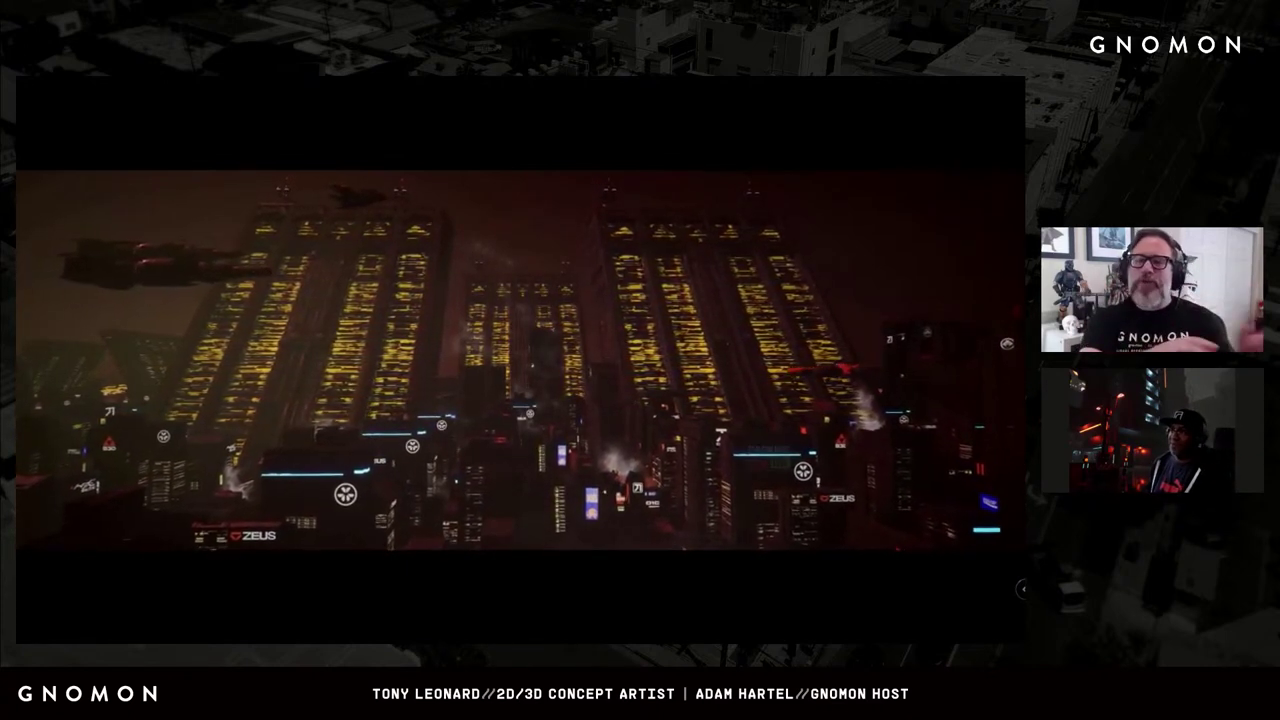
- Skip ahead two clips in the playlist to play Gany_shuttlecraft_8K_Alt_map_prevw01.mp4
mouse_move(586, 80)
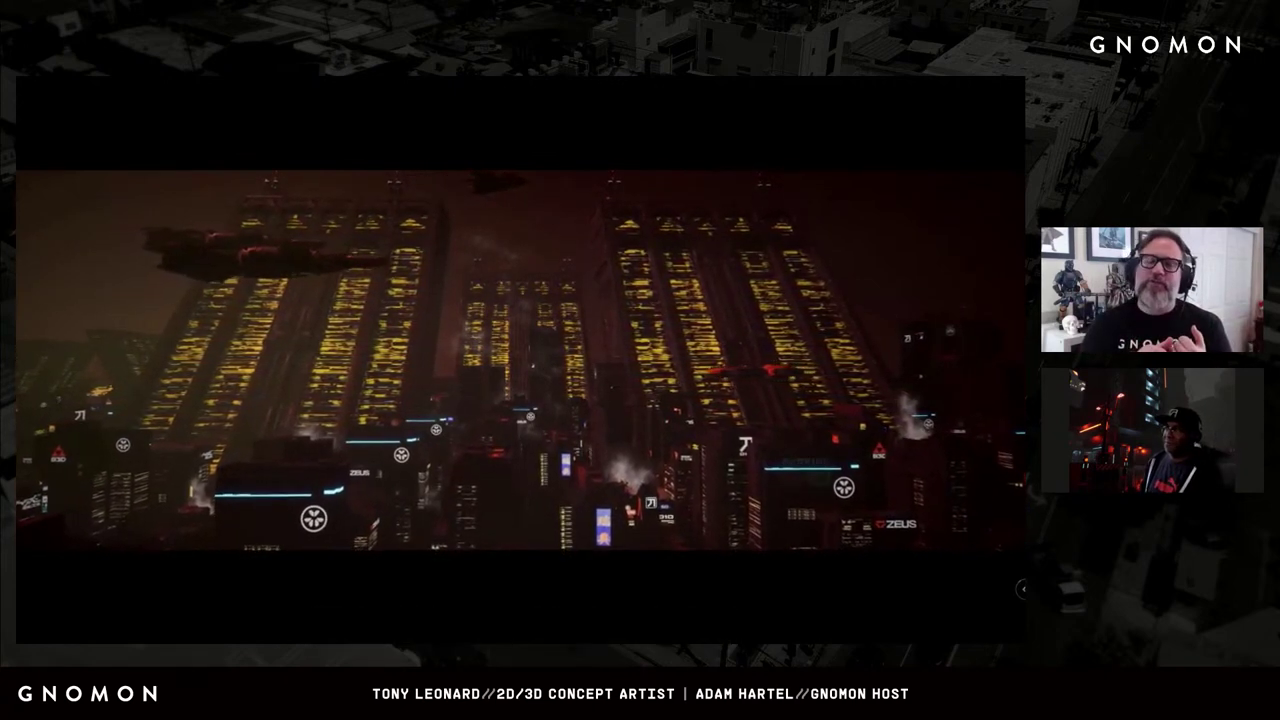
mouse_move(618, 246)
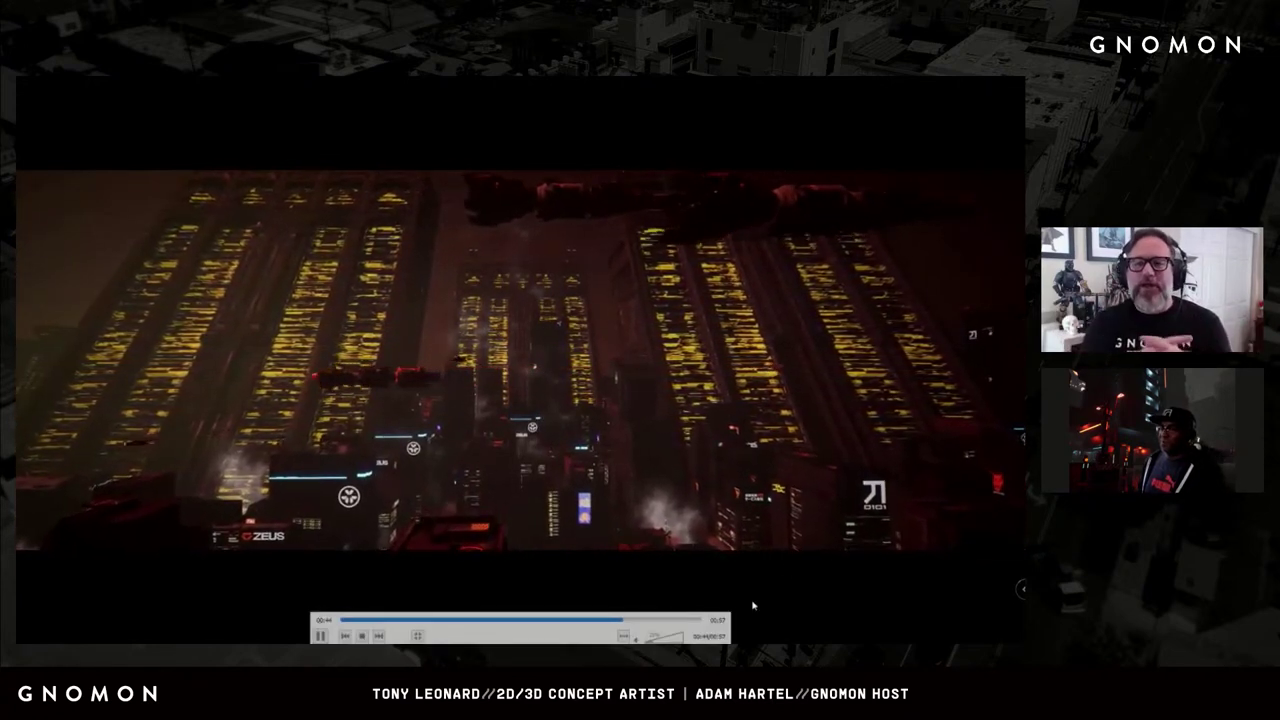
left_click(378, 636)
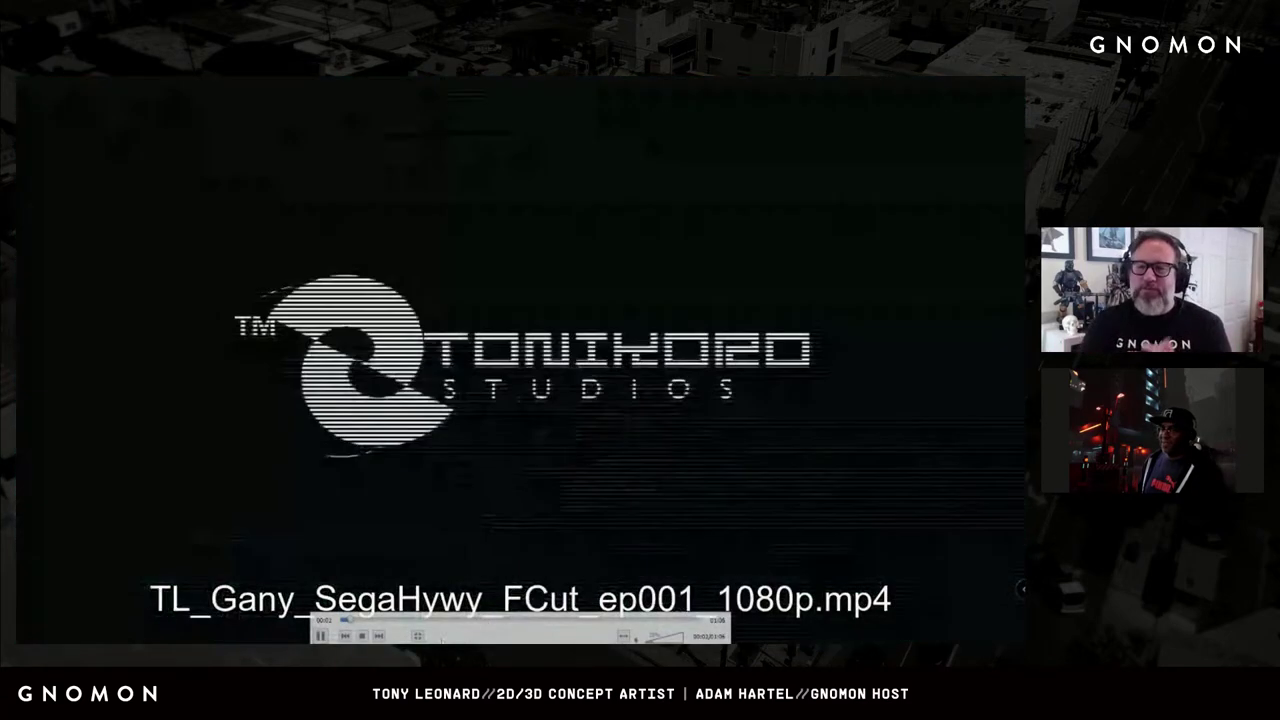
left_click(378, 636)
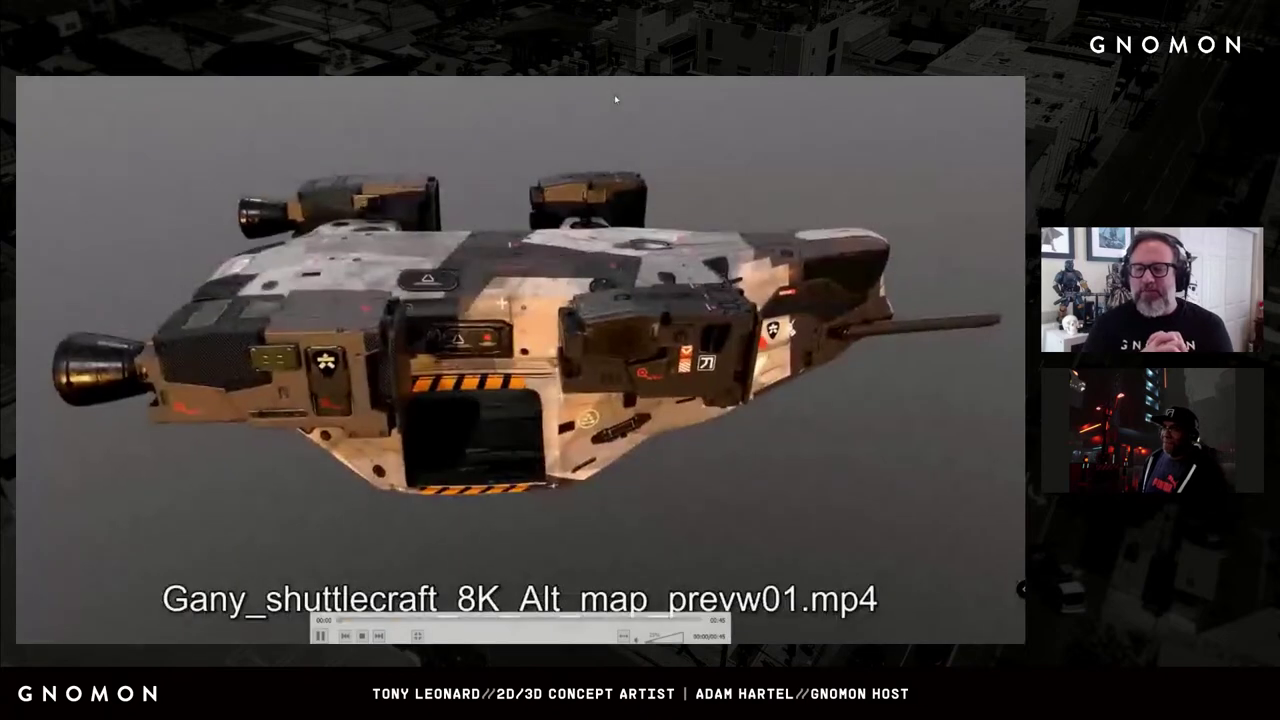